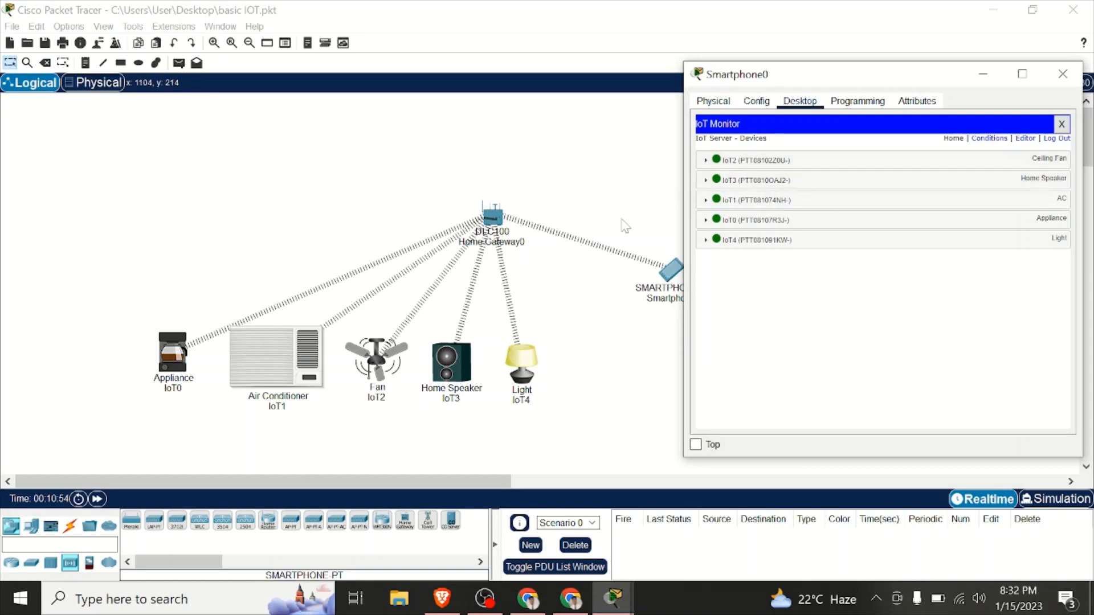
# Step: Test the ceiling fan in the IoT Monitor by setting it to Low, Off, High, and finally Off again
pyautogui.click(888, 165)
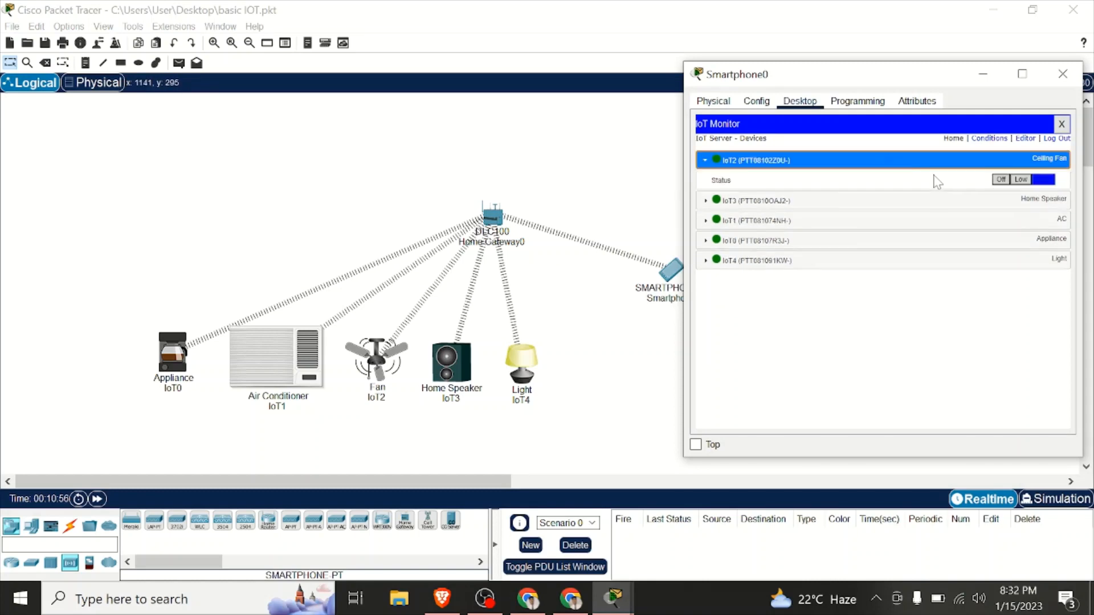
pyautogui.click(1020, 181)
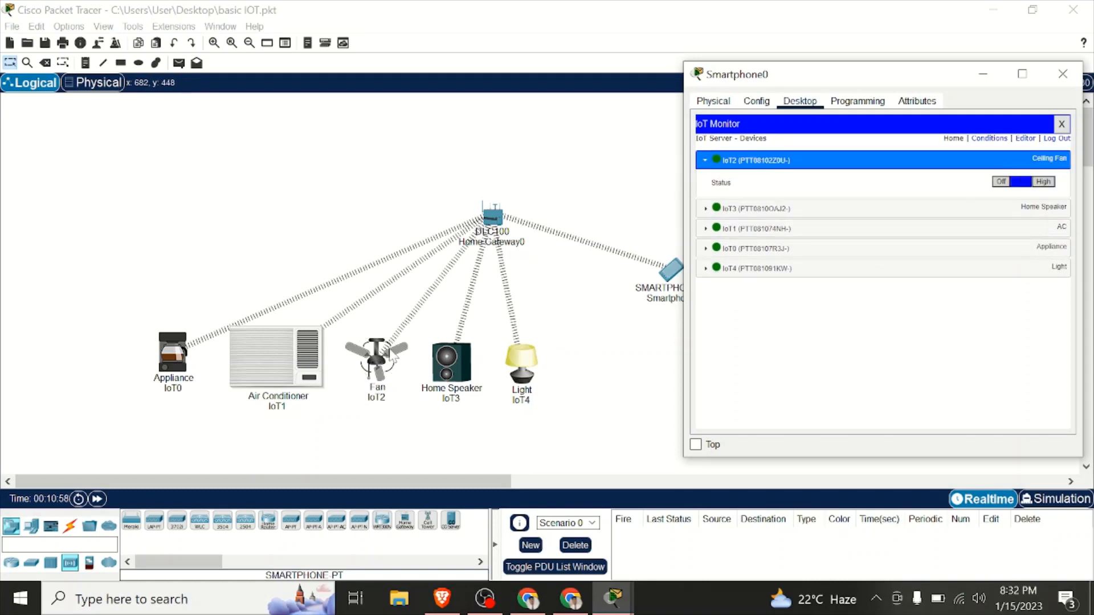
pyautogui.click(1000, 183)
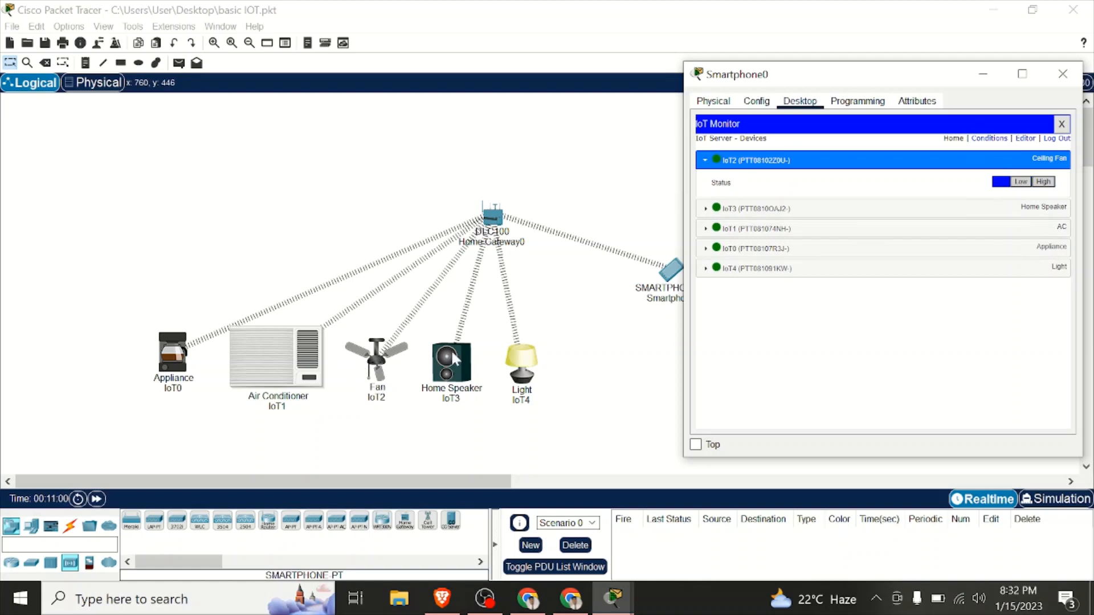
pyautogui.click(1043, 182)
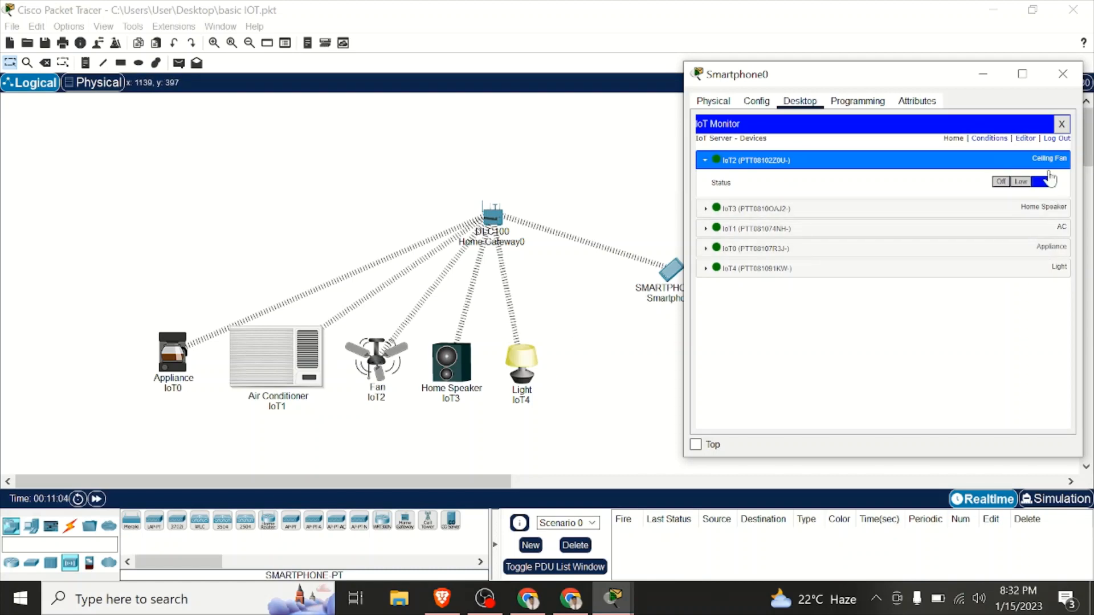
pyautogui.click(1001, 183)
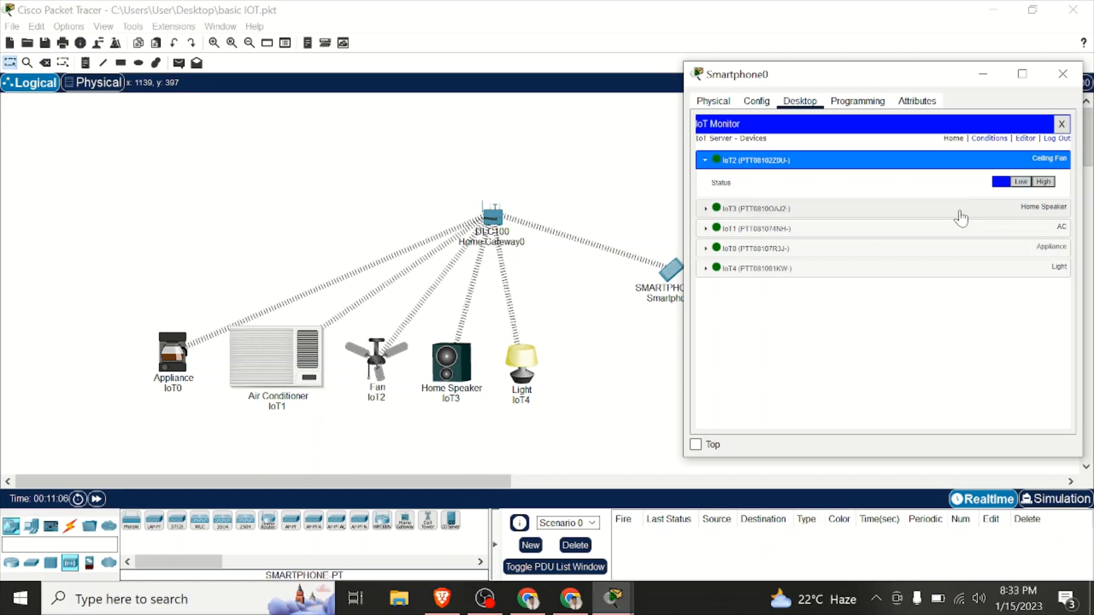
# Step: Expand the Home Speaker entry, then switch the AC and the Appliance on and back off in the IoT Monitor
pyautogui.click(961, 215)
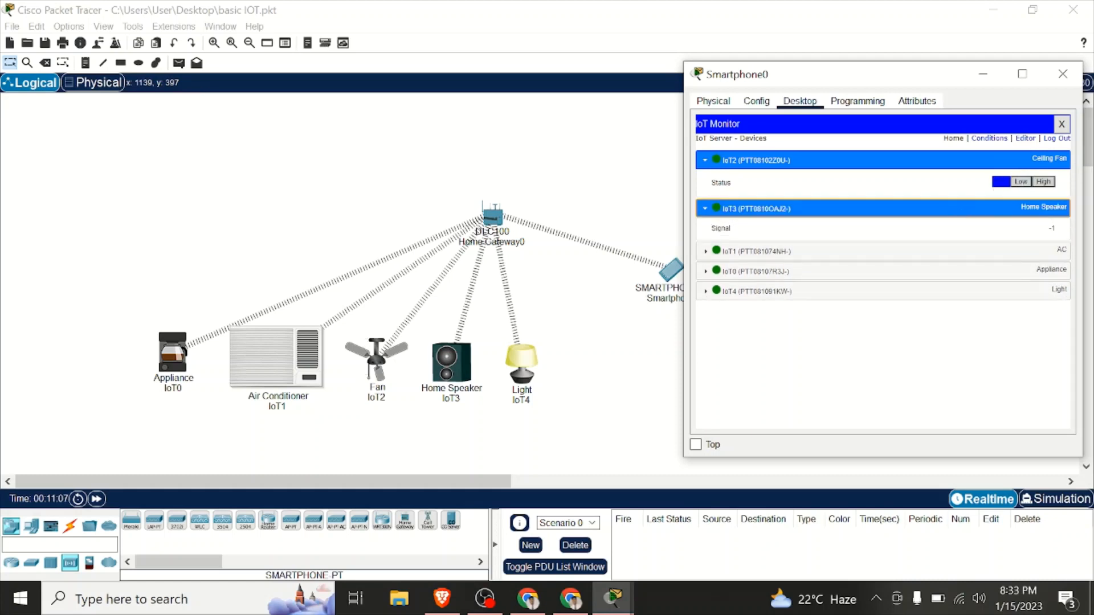
pyautogui.click(1008, 254)
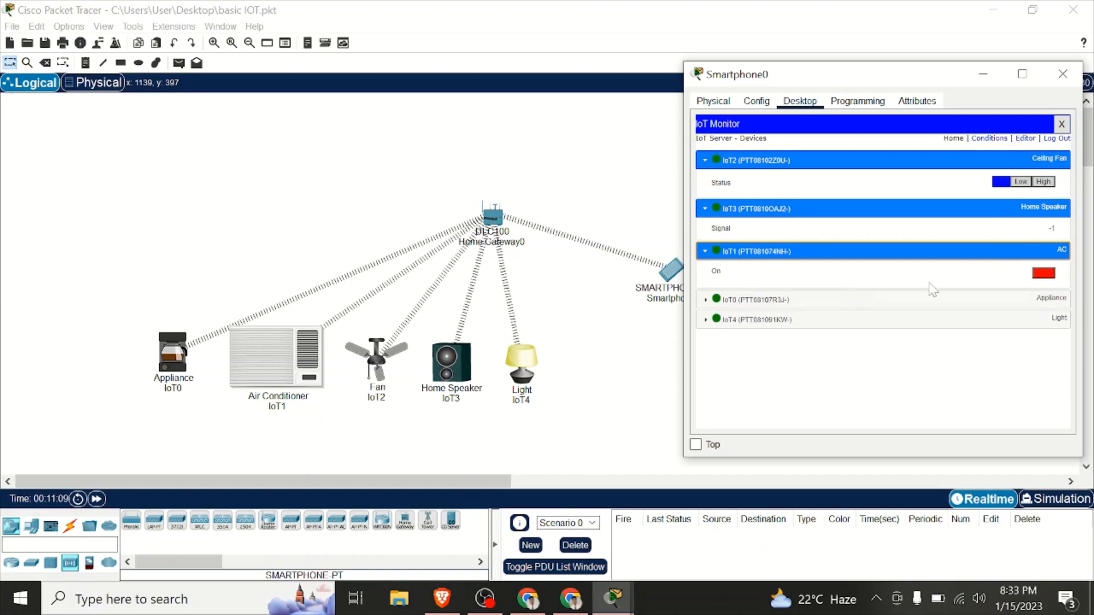
pyautogui.click(1045, 274)
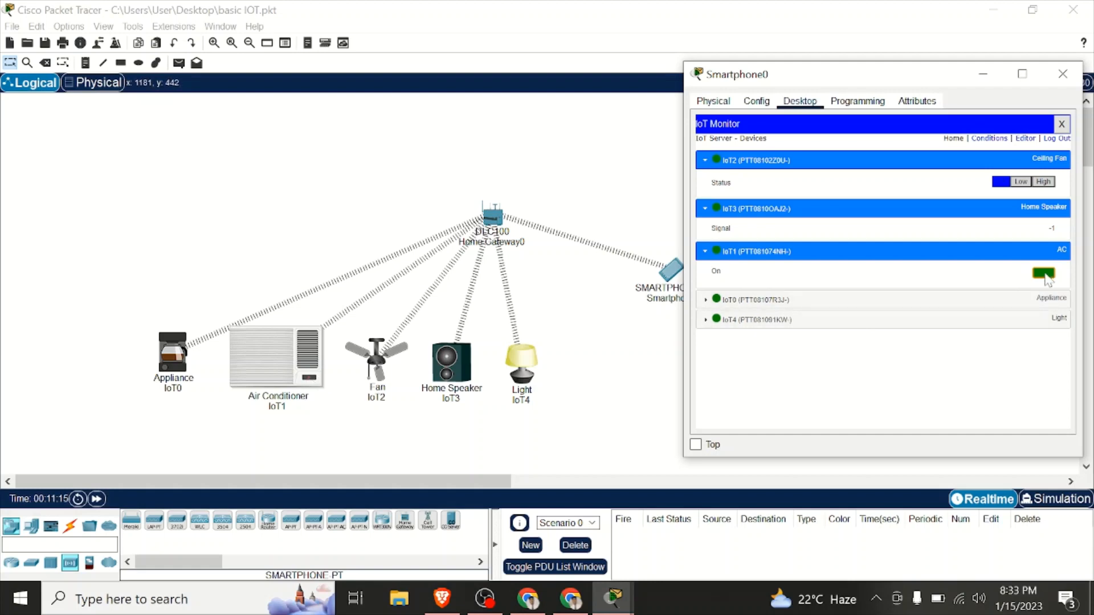
pyautogui.click(984, 300)
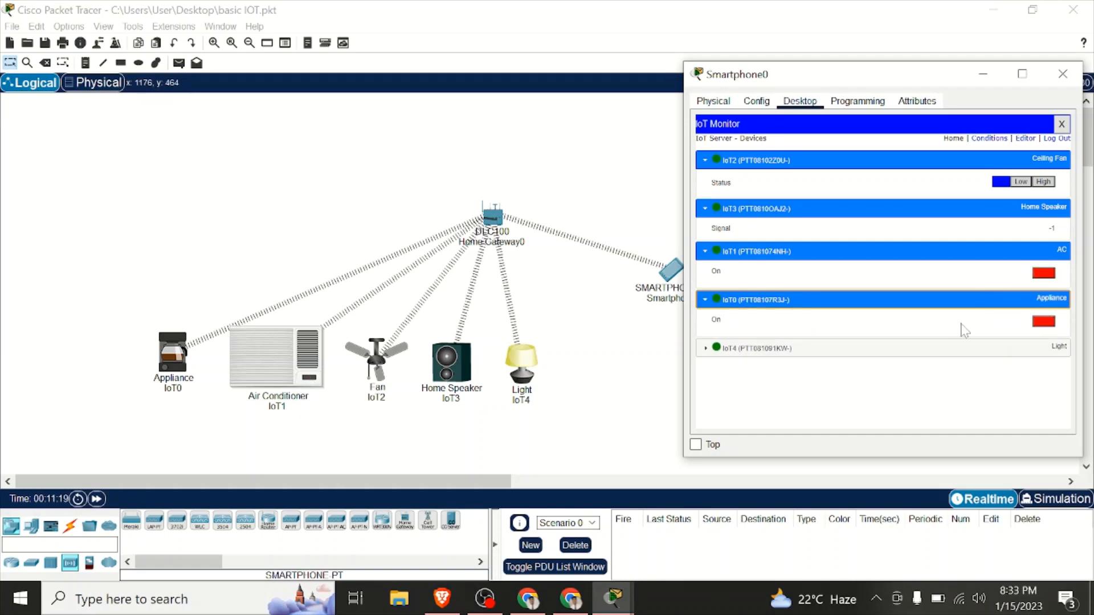
pyautogui.click(1045, 323)
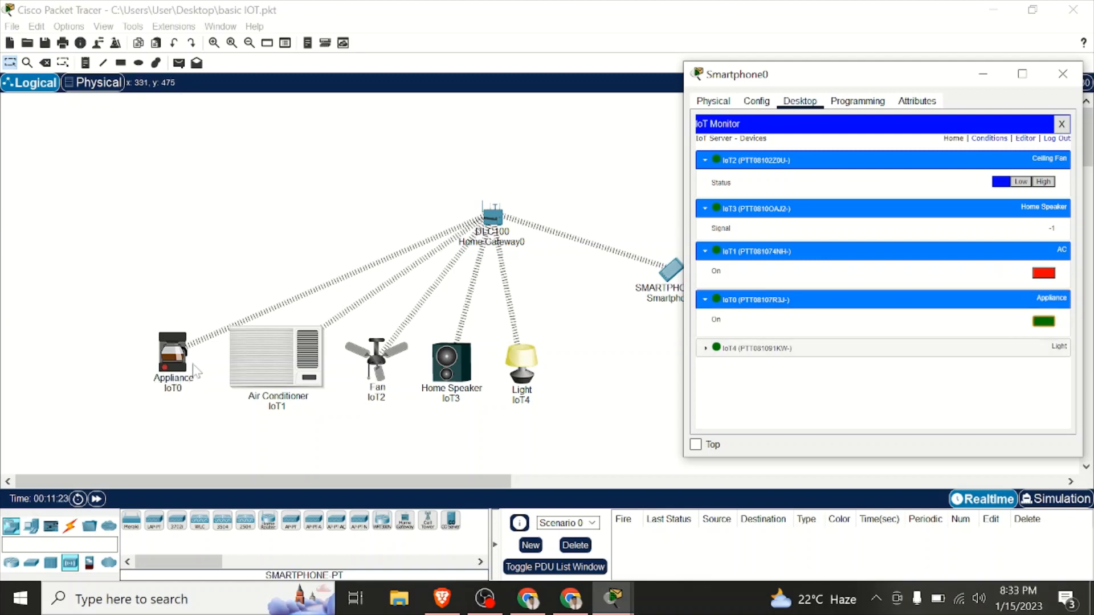
pyautogui.click(1045, 322)
# Step: Test the light in the IoT Monitor by setting it to On, Dim and Off, and close the smartphone window
pyautogui.click(982, 351)
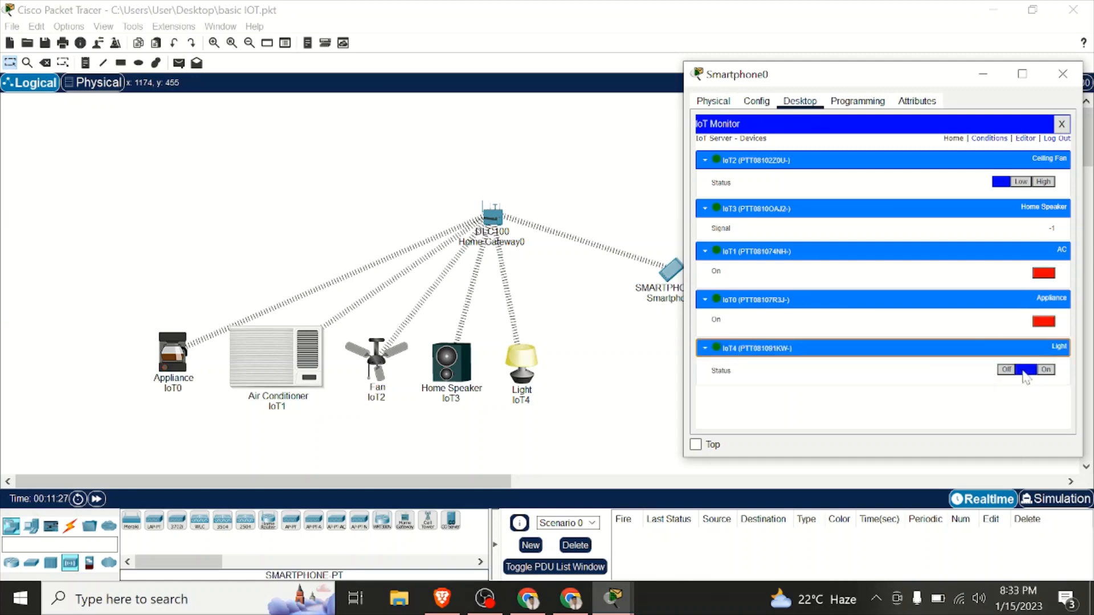
pyautogui.click(1046, 369)
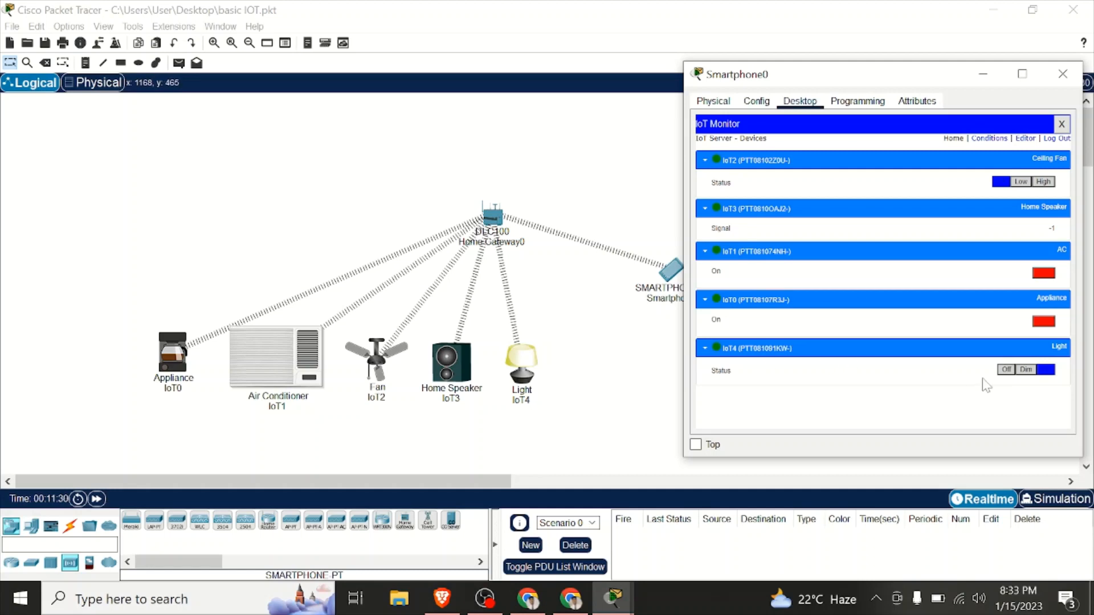
pyautogui.click(1025, 370)
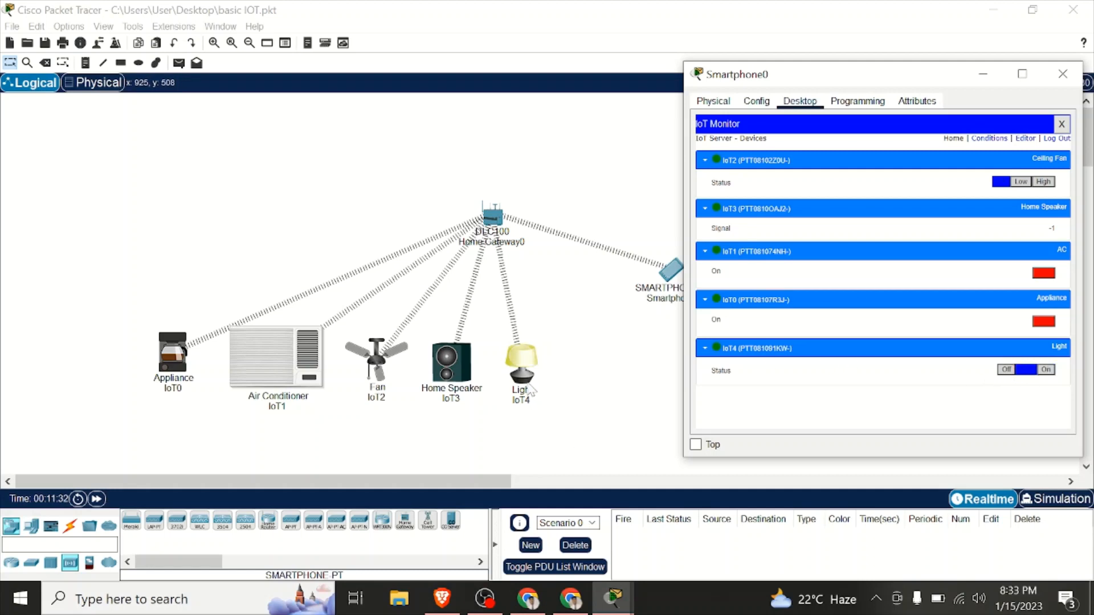
pyautogui.click(1006, 370)
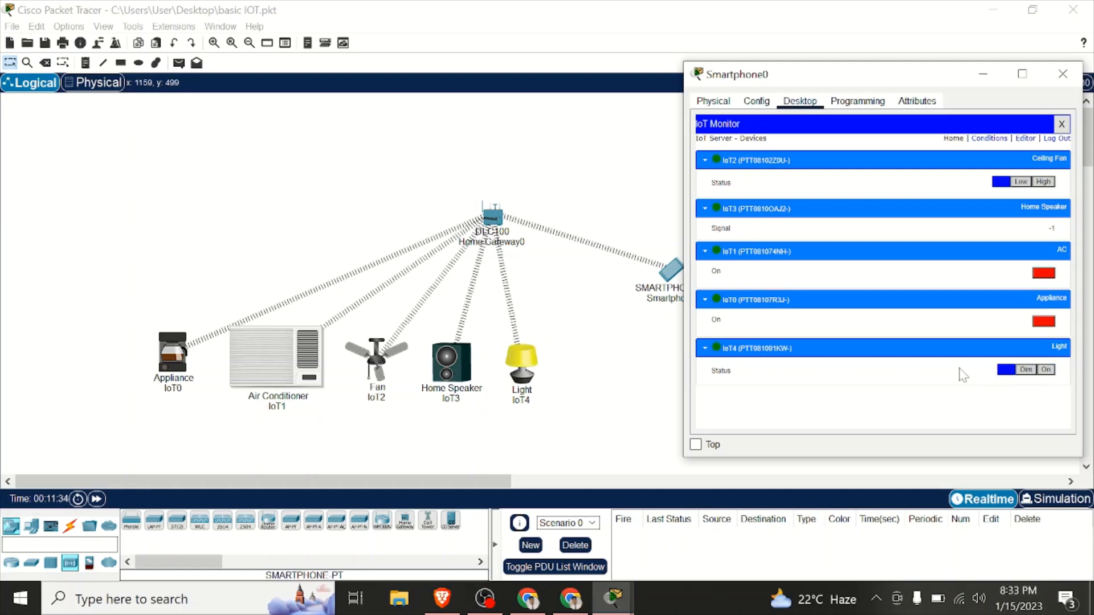
pyautogui.click(1061, 77)
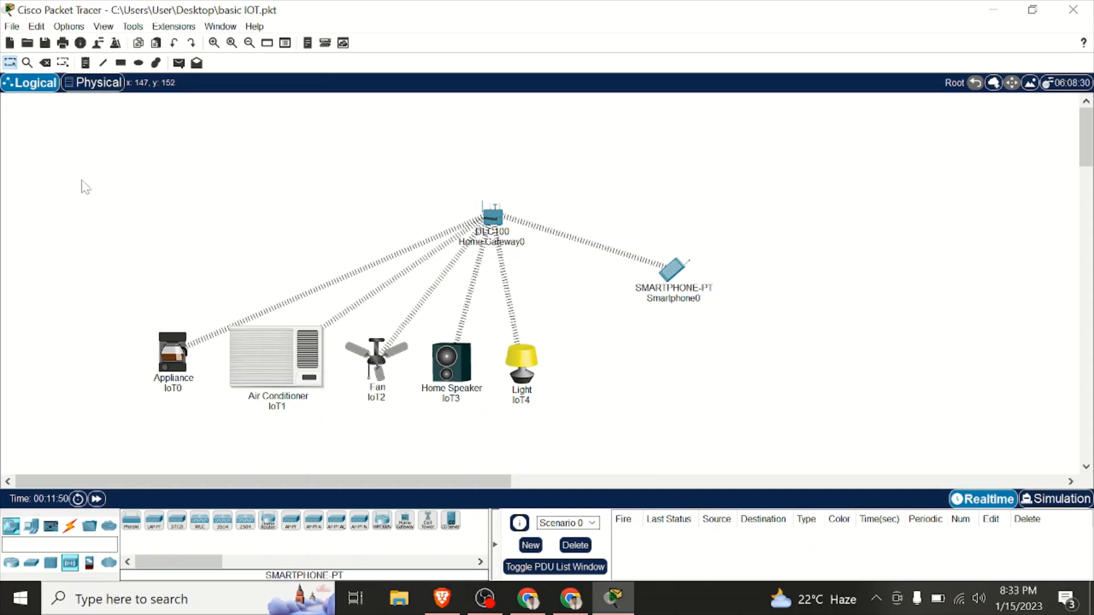
# Step: Delete the entire existing topology, including the gateway, IoT devices and smartphone, from the workspace
pyautogui.moveTo(67, 161); pyautogui.dragTo(825, 430)
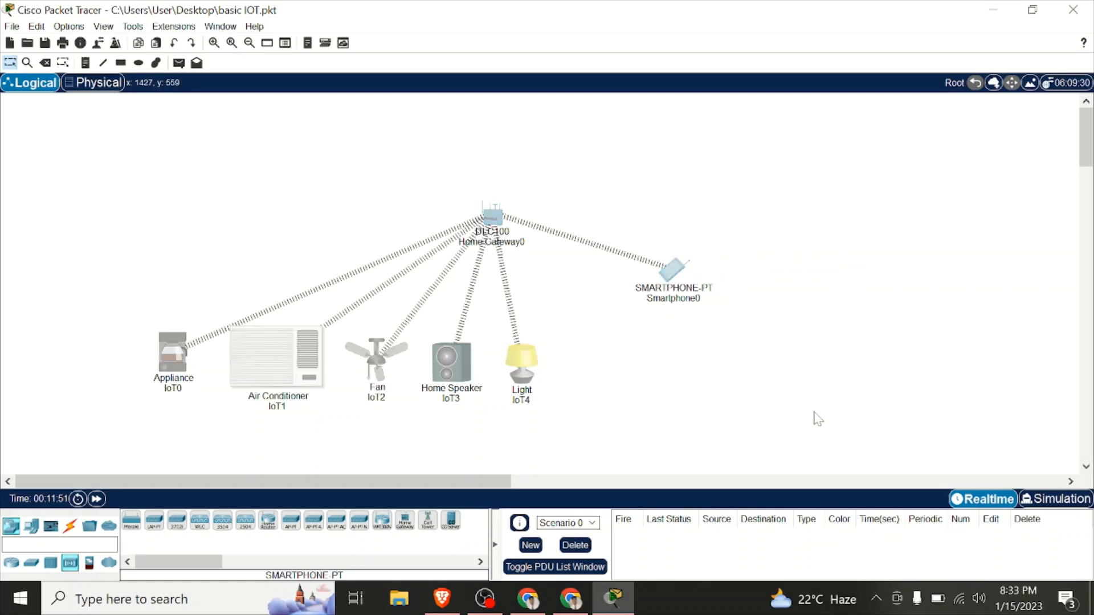
pyautogui.press('Delete')
pyautogui.click(550, 321)
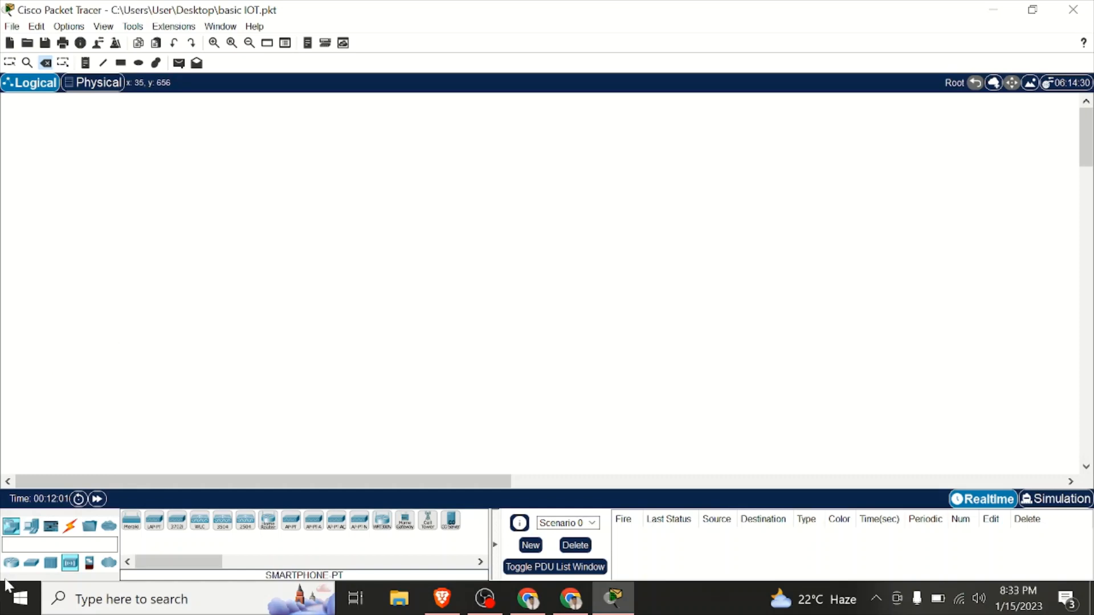
# Step: Place a DLC100 Home Gateway from the wireless devices near the upper middle of the workspace and return to the selection tool
pyautogui.click(11, 563)
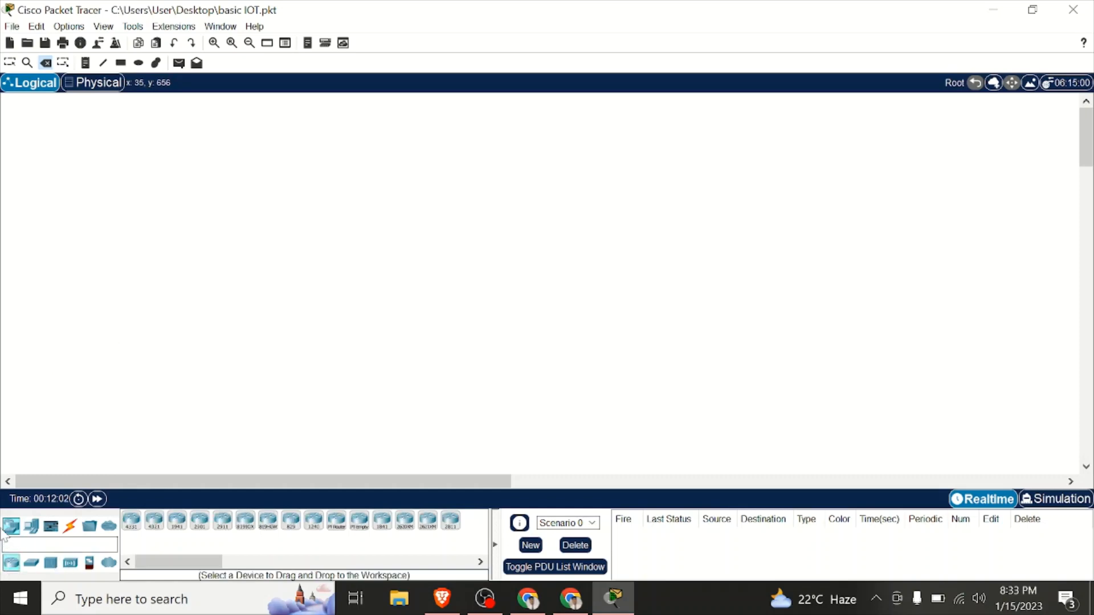
pyautogui.click(69, 567)
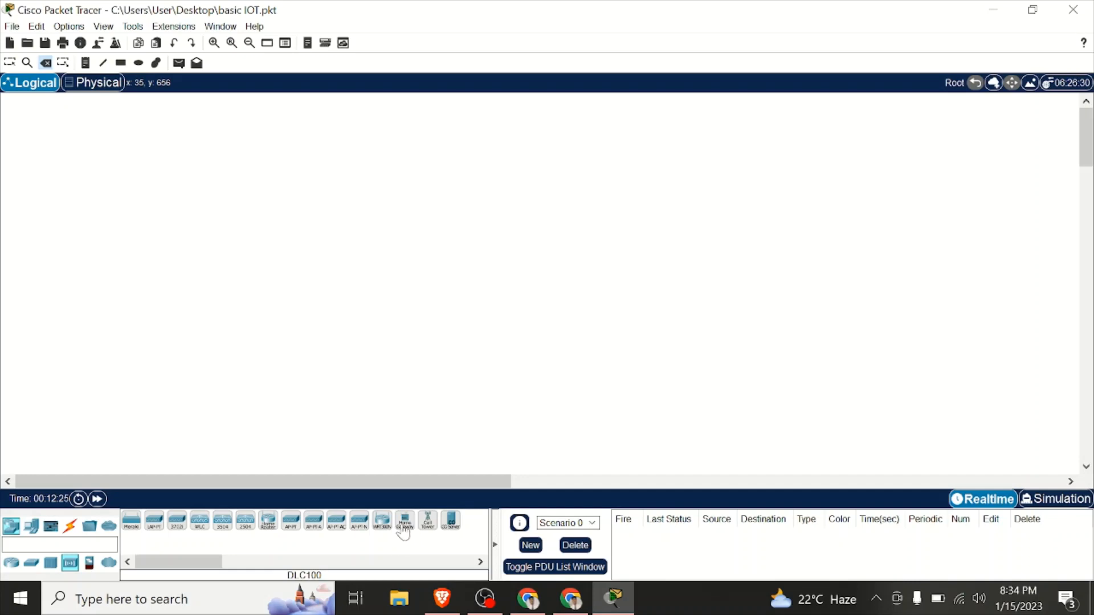
pyautogui.moveTo(403, 531); pyautogui.dragTo(484, 198)
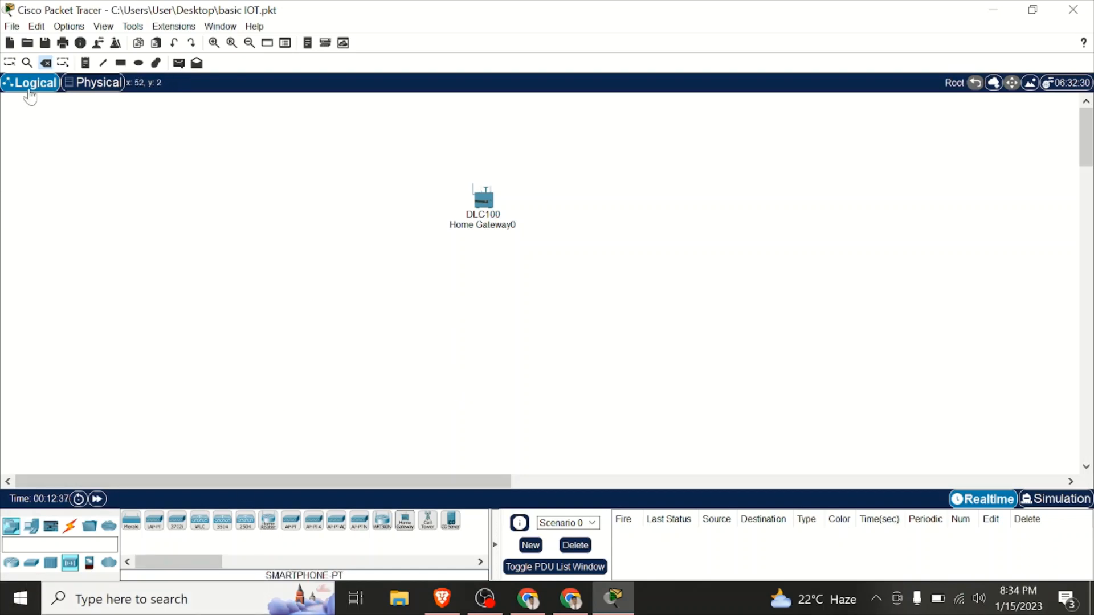
pyautogui.click(10, 63)
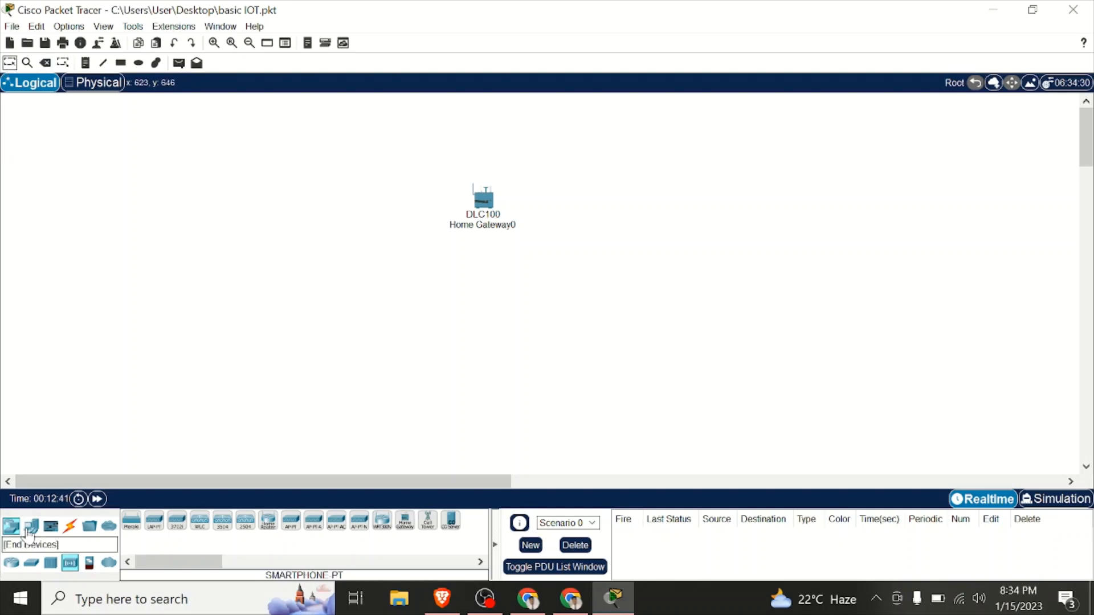
# Step: Add an Air Conditioner, a Fan and a Door from the Home end devices in a row below the gateway
pyautogui.click(31, 525)
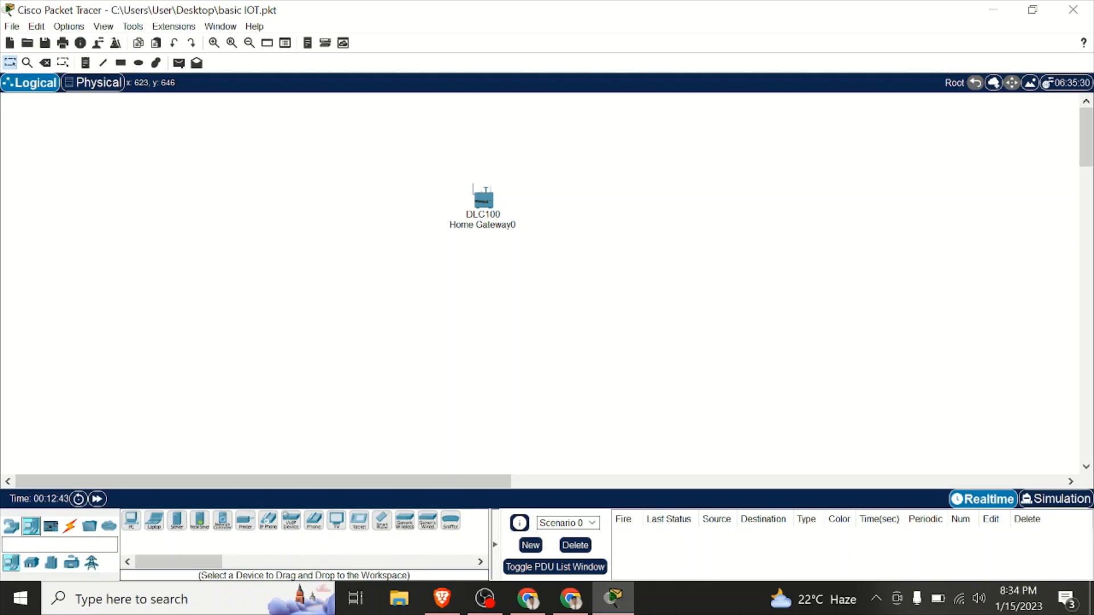
pyautogui.click(33, 565)
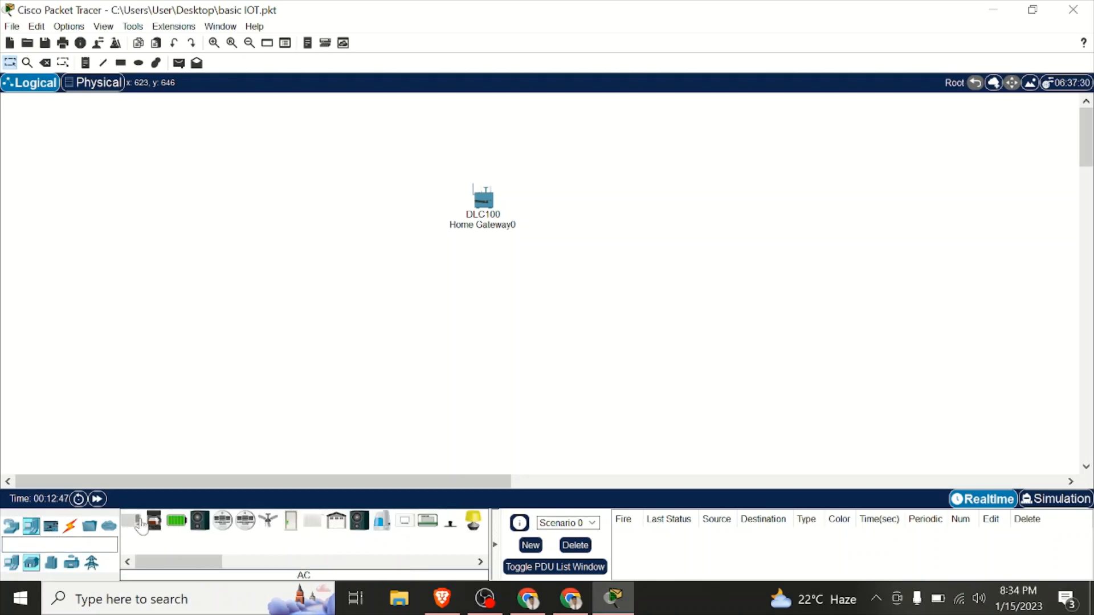
pyautogui.moveTo(142, 527); pyautogui.dragTo(200, 368)
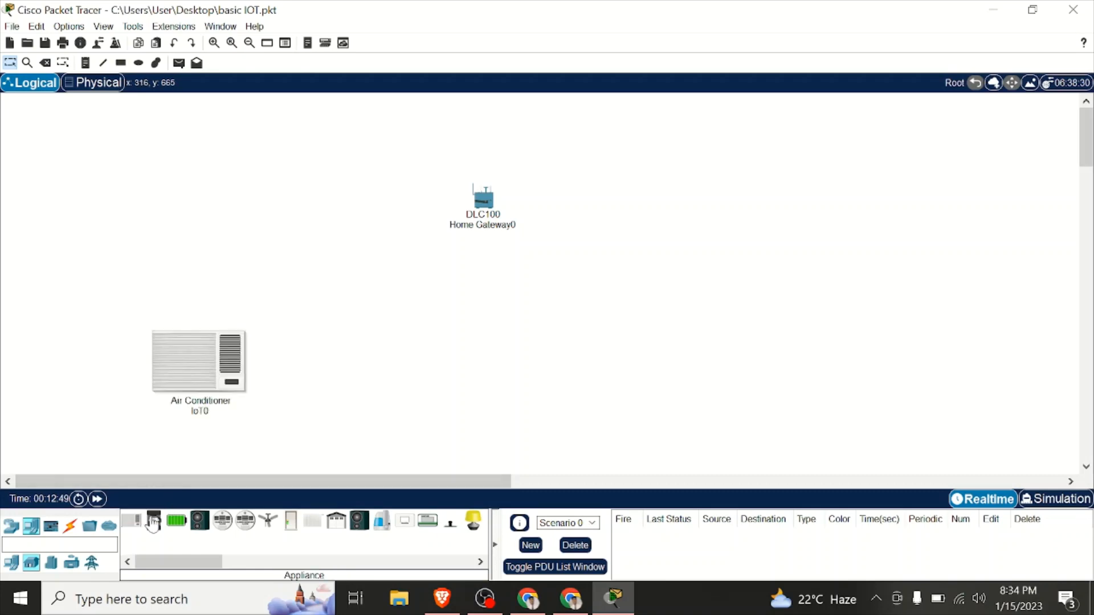
pyautogui.moveTo(268, 520); pyautogui.dragTo(309, 393)
pyautogui.moveTo(290, 521); pyautogui.dragTo(394, 379)
pyautogui.moveTo(310, 391); pyautogui.dragTo(318, 368)
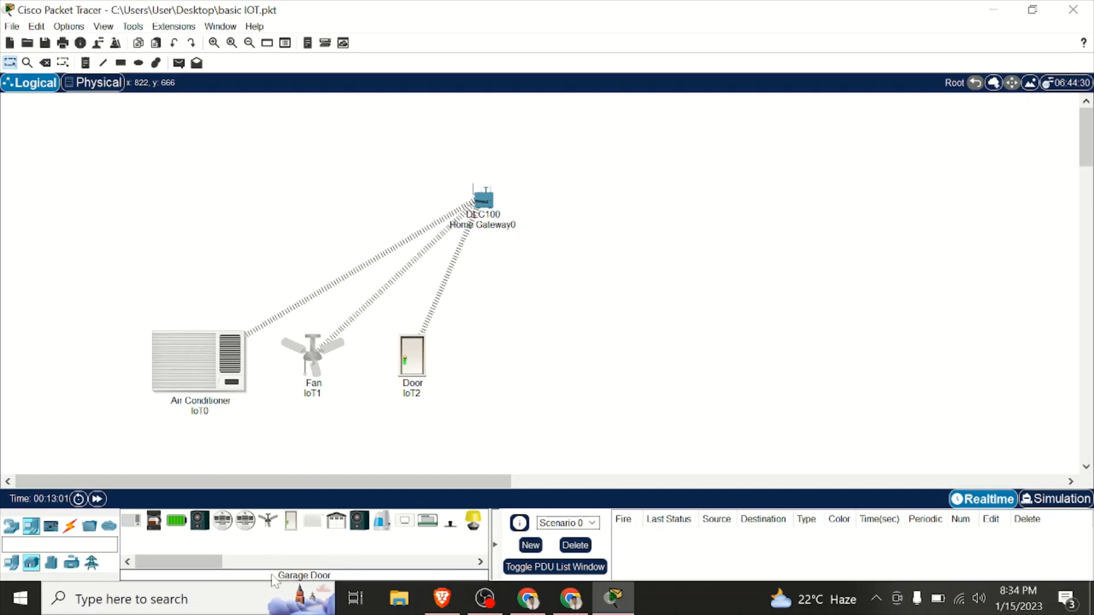
# Step: Add a Webcam and a Window from the Home devices beside the door, continuing the row
pyautogui.moveTo(203, 562); pyautogui.dragTo(289, 563)
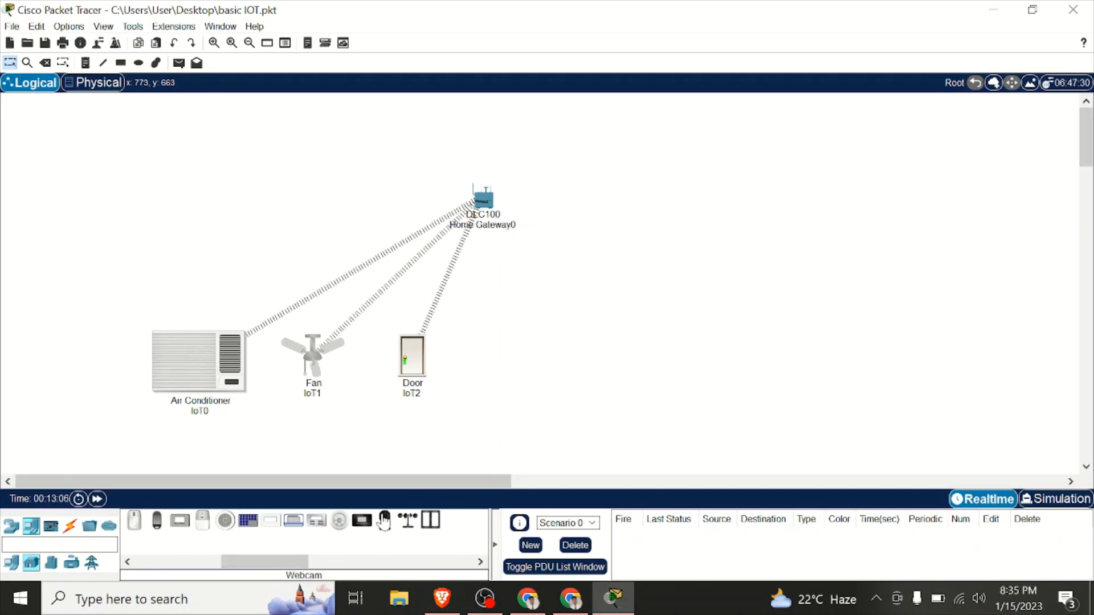
pyautogui.click(384, 521)
pyautogui.click(500, 357)
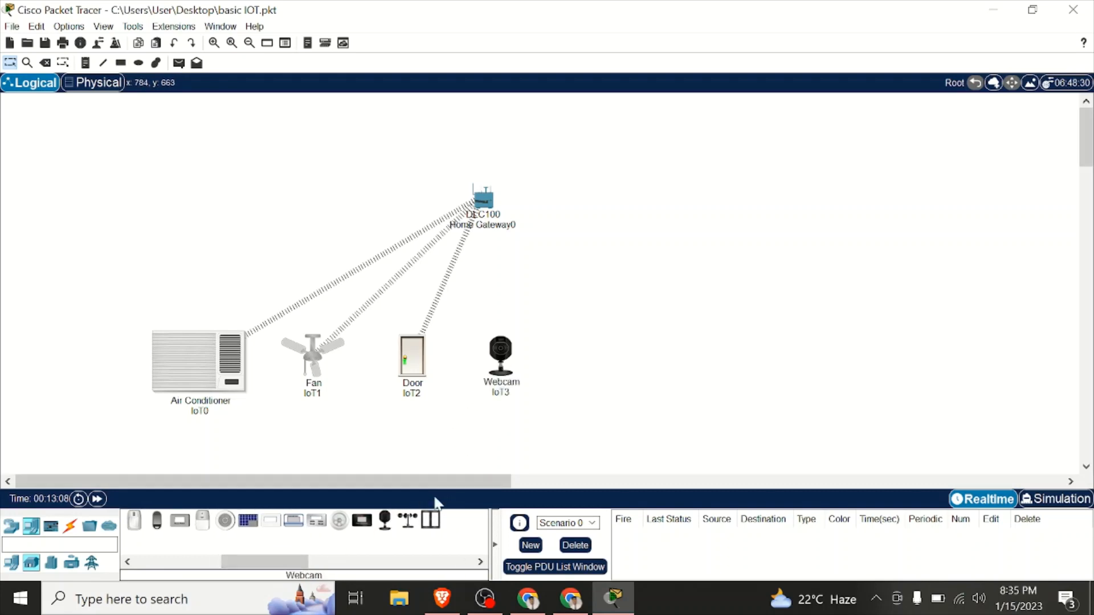
pyautogui.click(430, 520)
pyautogui.click(593, 348)
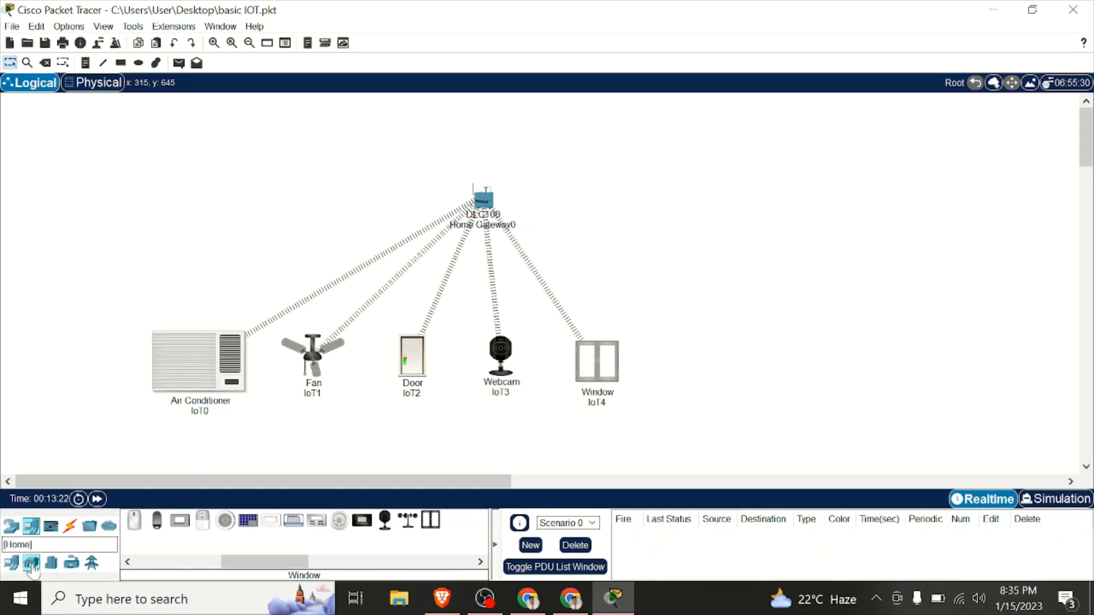
# Step: Place a SMARTPHONE-PT end device in the workspace to the right of the home gateway
pyautogui.click(11, 563)
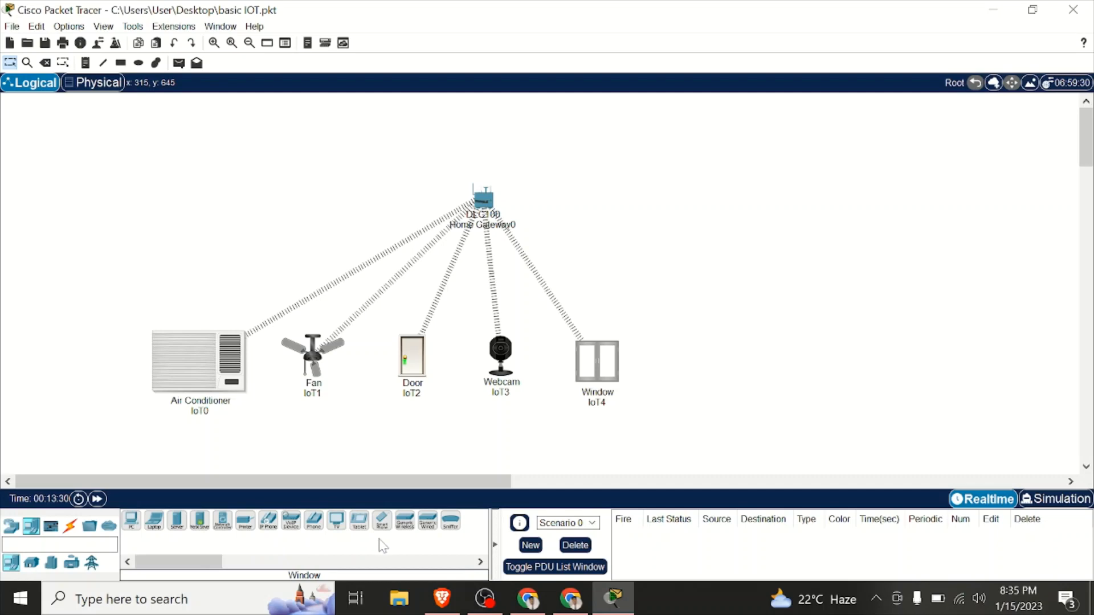
pyautogui.click(381, 521)
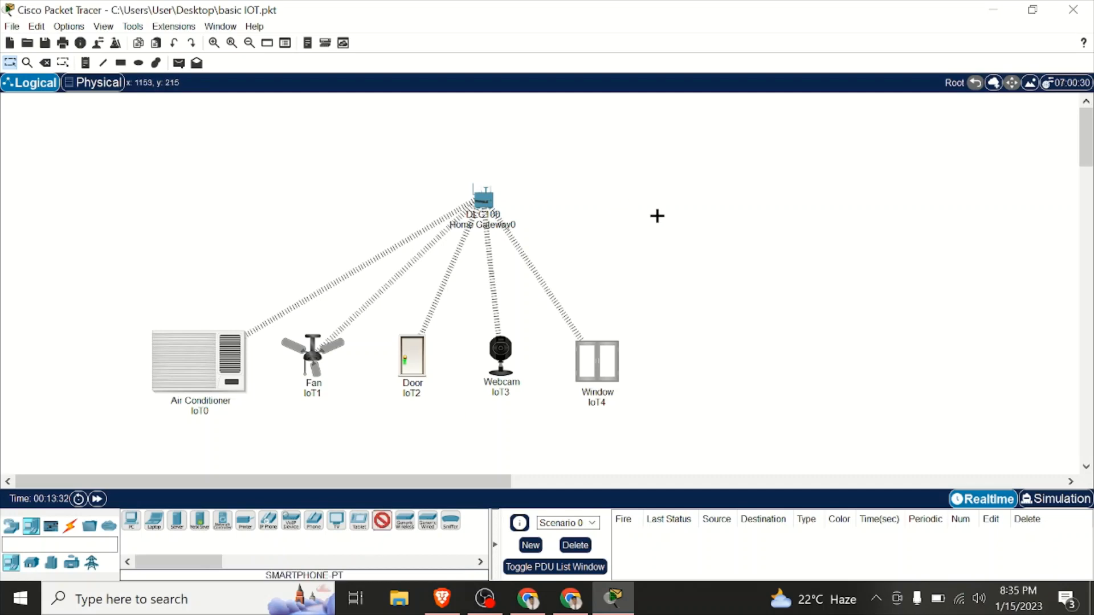
pyautogui.click(777, 245)
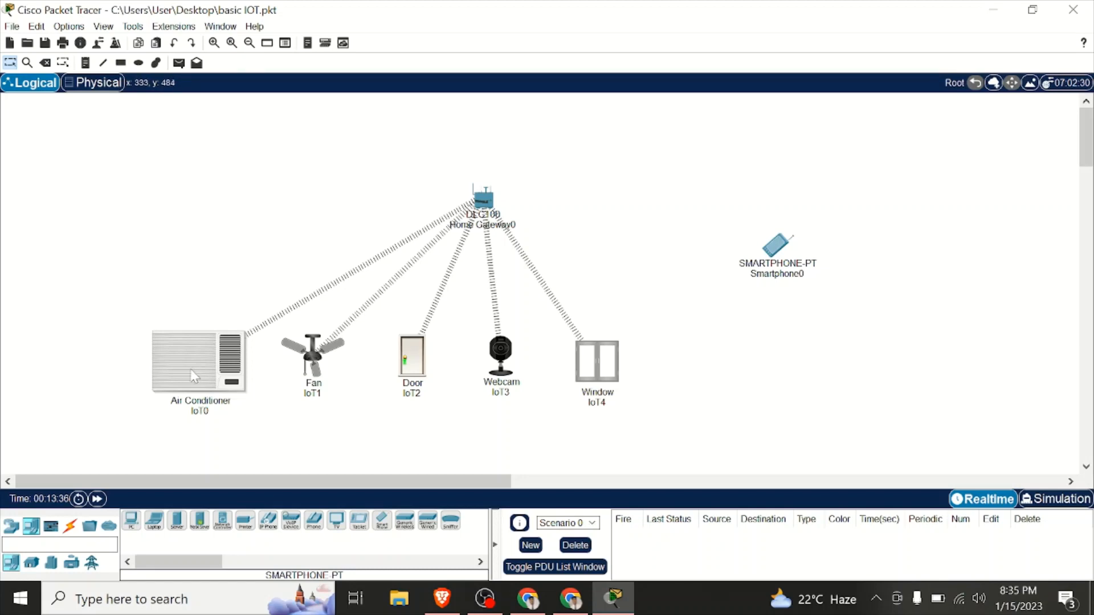
# Step: Open the air conditioner's configuration and view its Wireless0 interface settings
pyautogui.moveTo(194, 376)
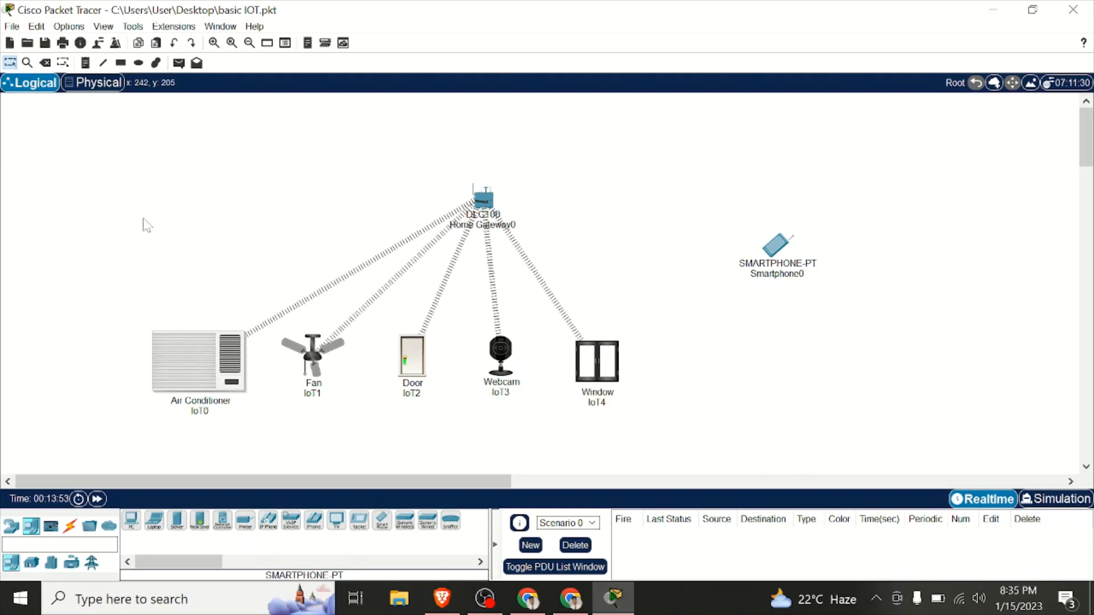
pyautogui.click(194, 379)
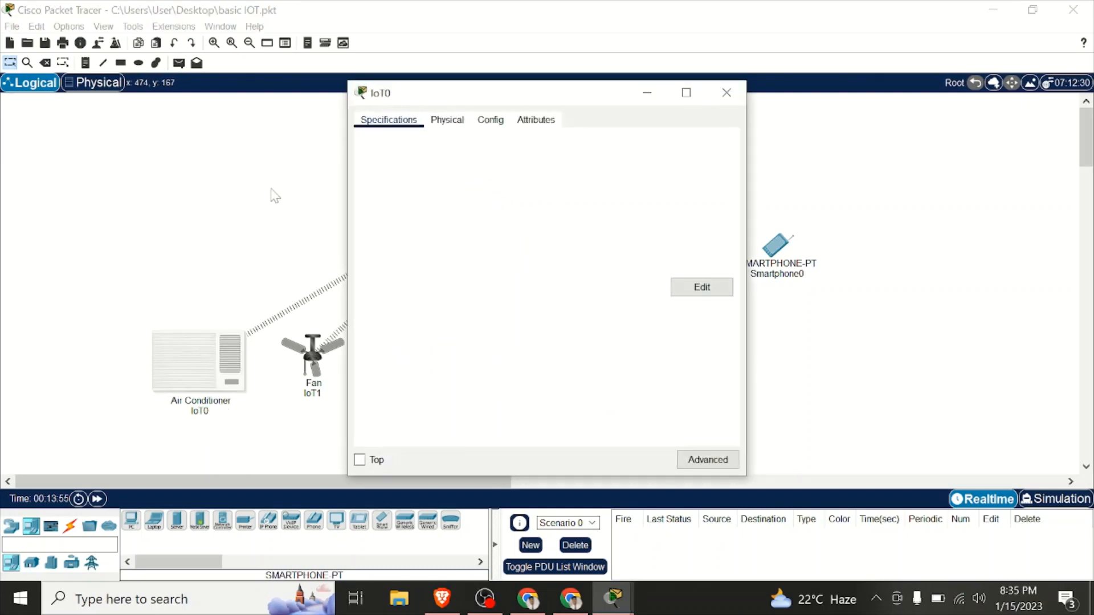
pyautogui.click(448, 120)
pyautogui.click(490, 122)
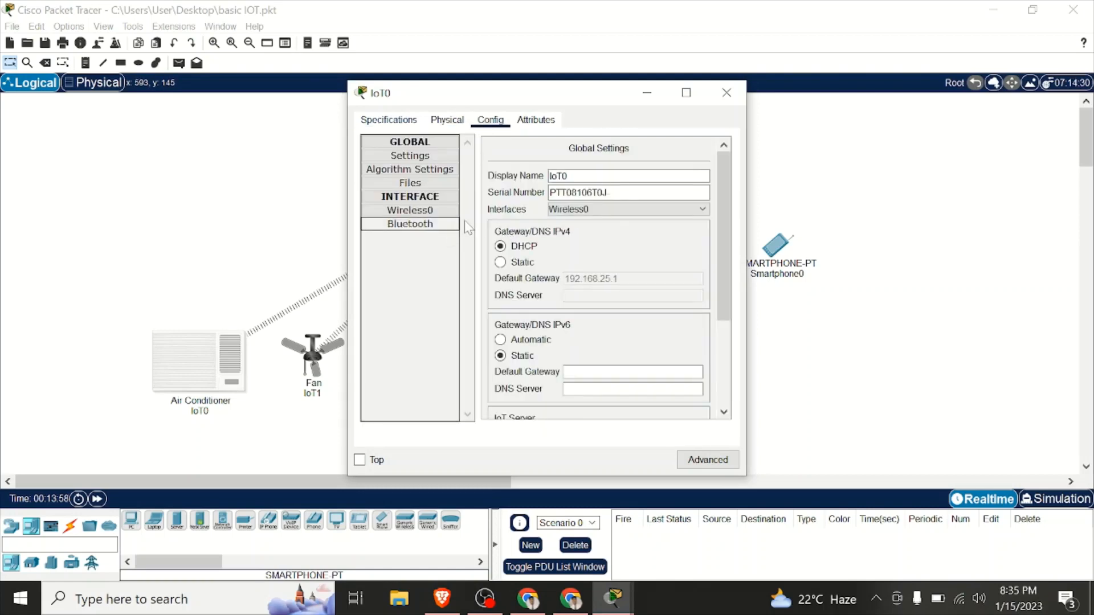
pyautogui.click(426, 212)
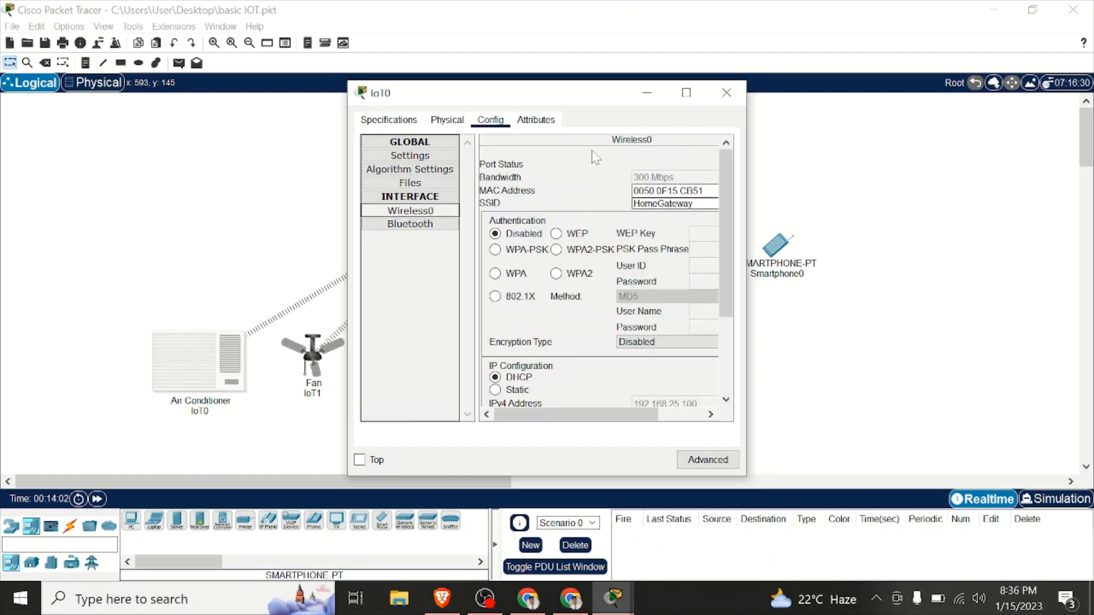
# Step: Close the air conditioner's settings and check the SSID in the home gateway's wireless settings
pyautogui.moveTo(562, 94); pyautogui.dragTo(738, 92)
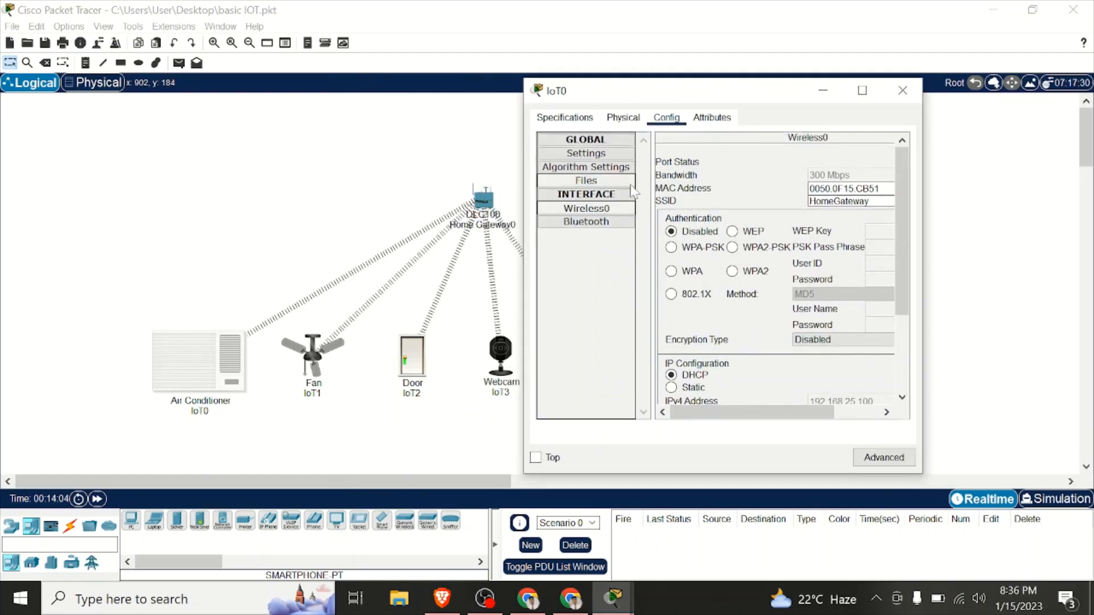
pyautogui.click(905, 98)
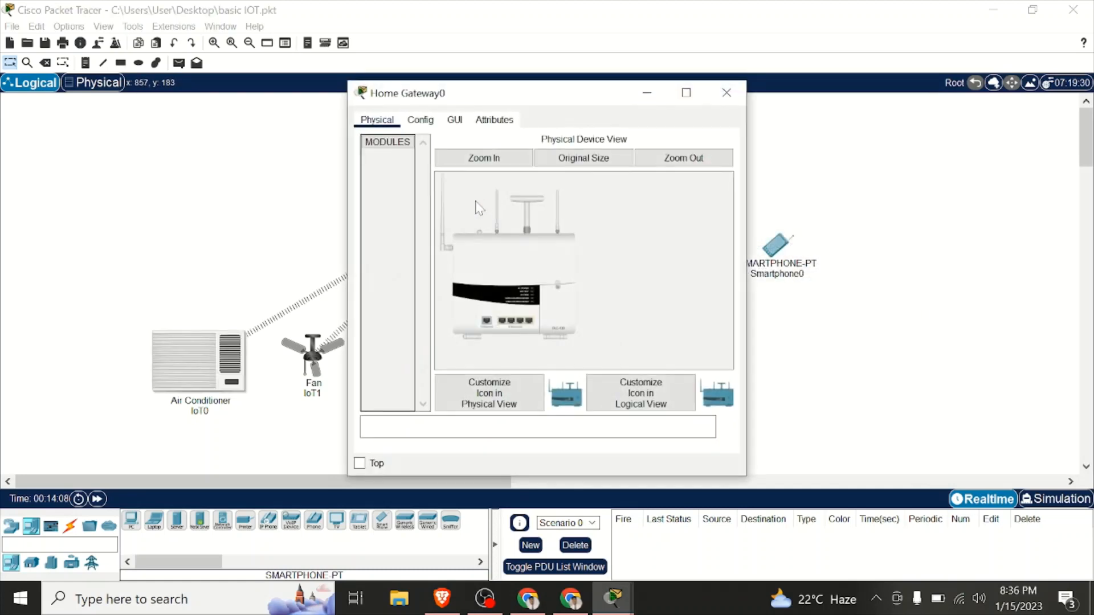
pyautogui.click(421, 121)
pyautogui.click(456, 121)
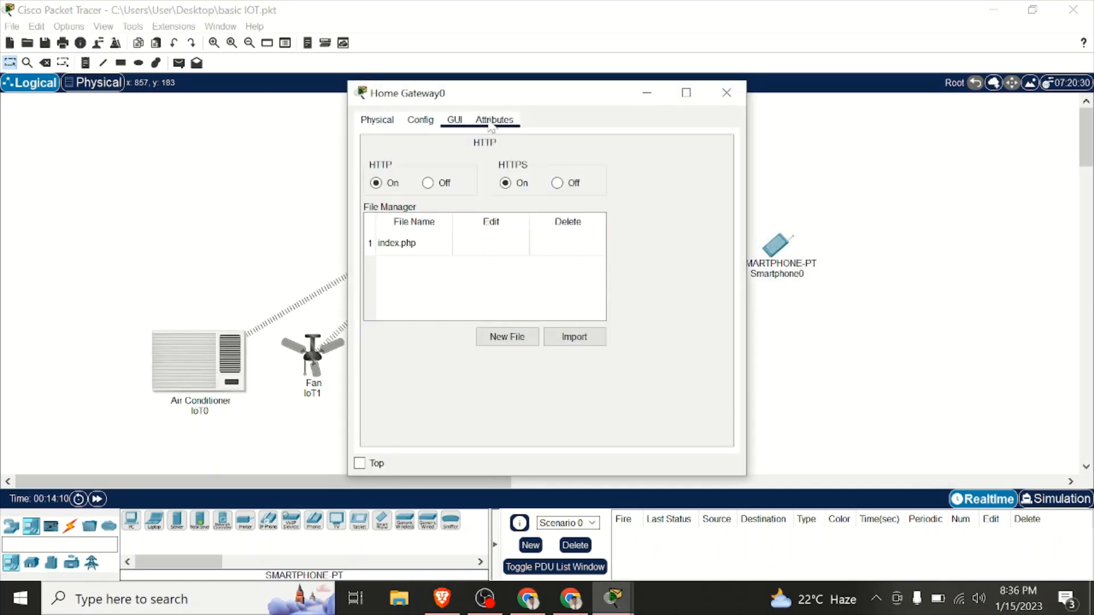
pyautogui.click(420, 121)
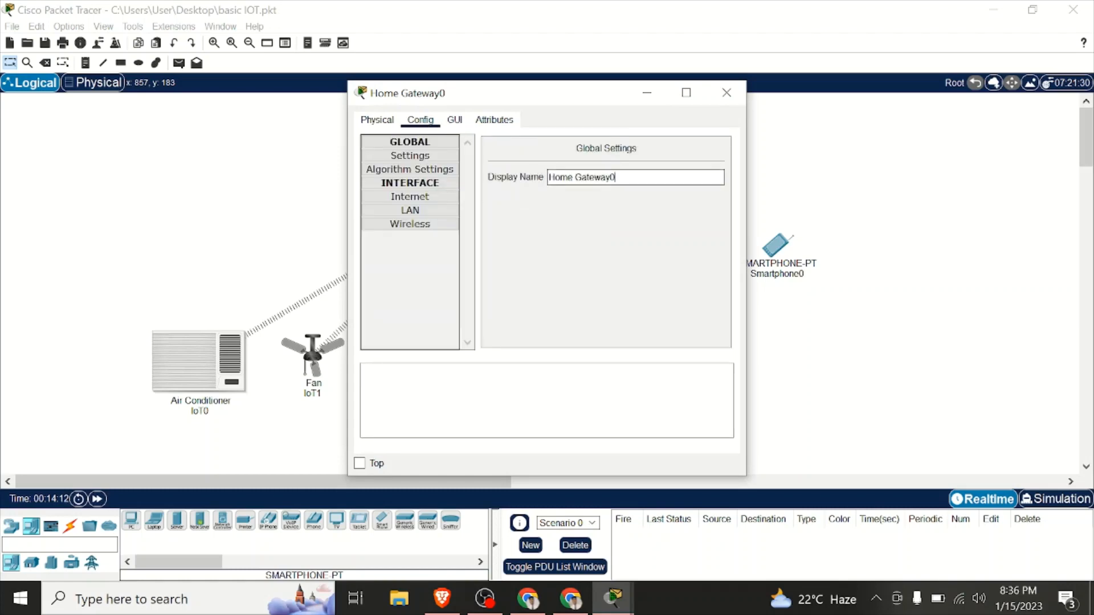
pyautogui.moveTo(615, 178); pyautogui.dragTo(567, 177)
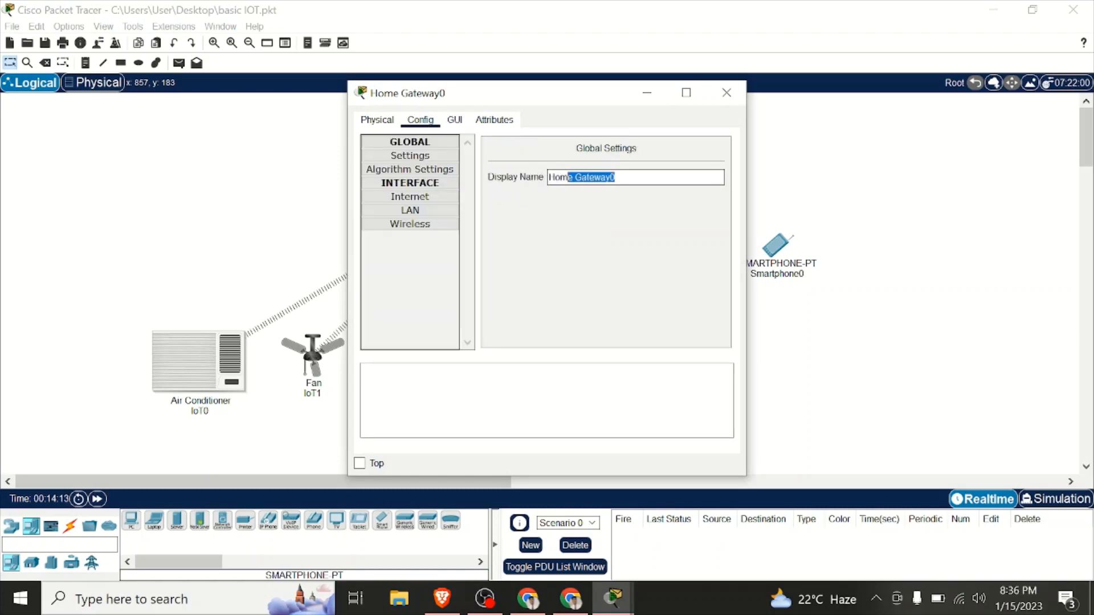
pyautogui.click(426, 223)
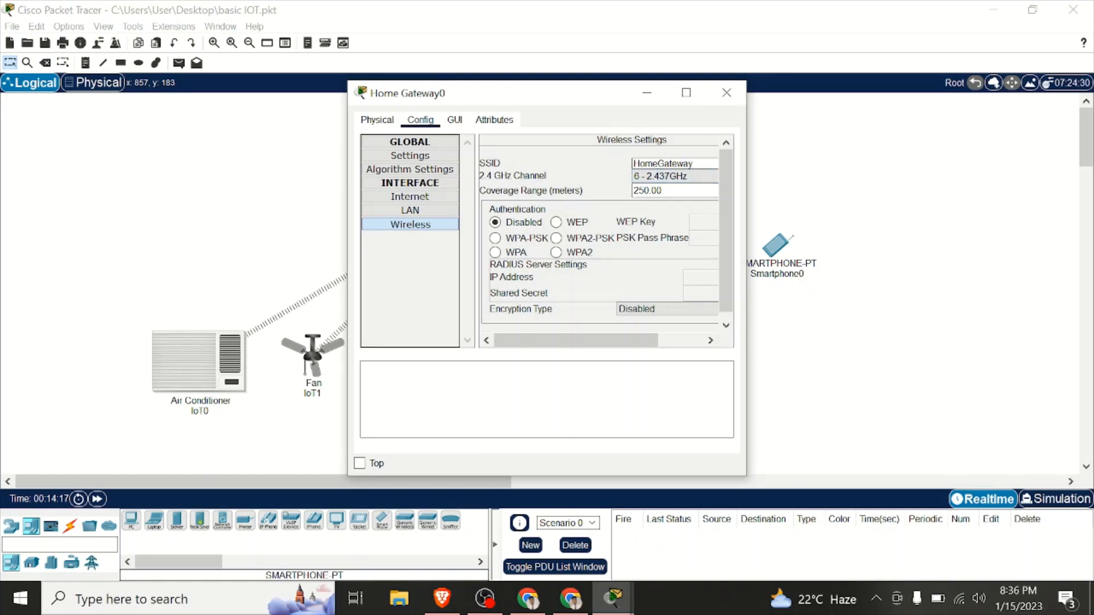
pyautogui.moveTo(695, 164); pyautogui.dragTo(671, 164)
pyautogui.click(669, 164)
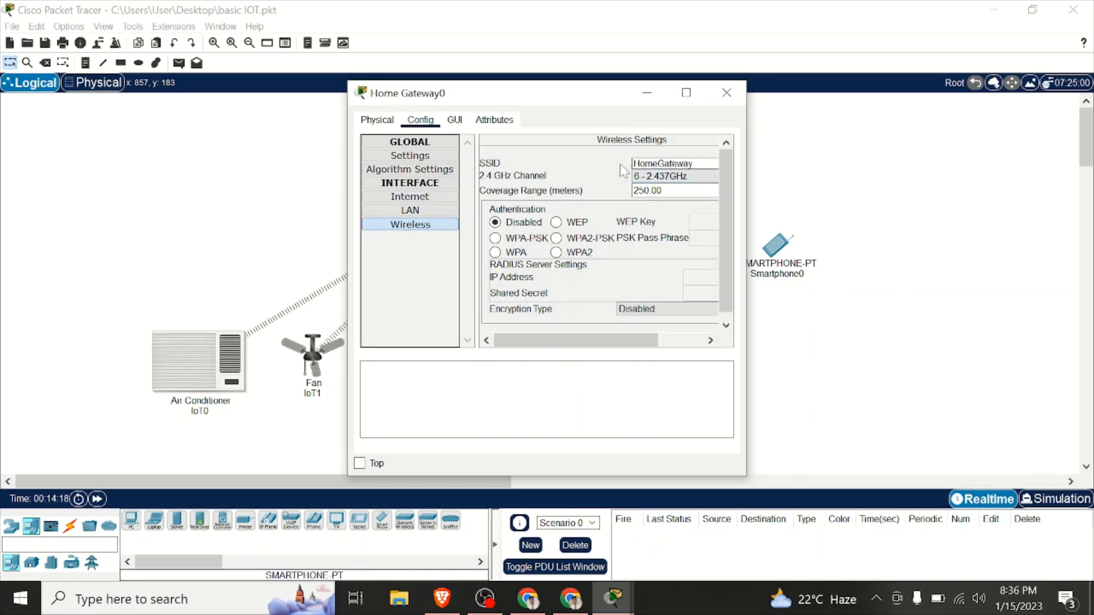
pyautogui.click(725, 94)
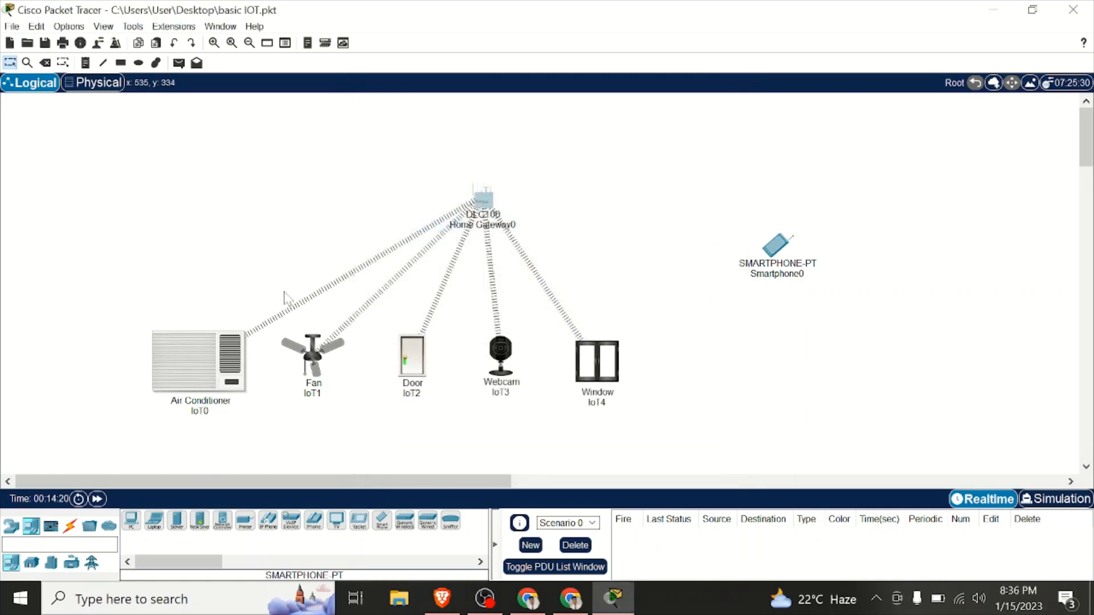
# Step: Check the SSID on the air conditioner's Wireless0 interface against the home gateway's
pyautogui.click(215, 372)
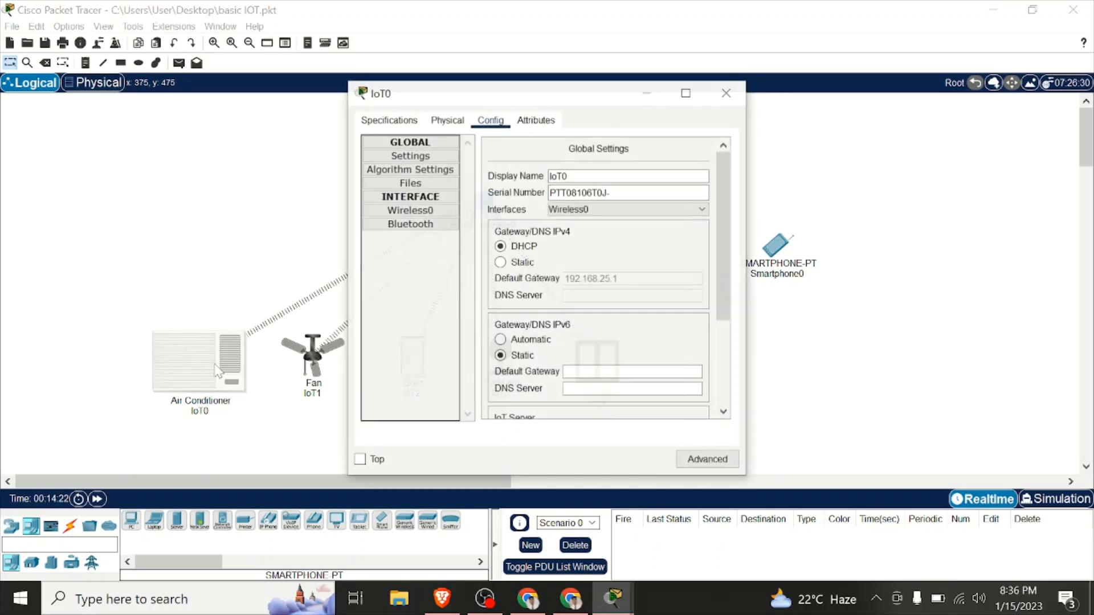
pyautogui.click(412, 212)
pyautogui.click(669, 207)
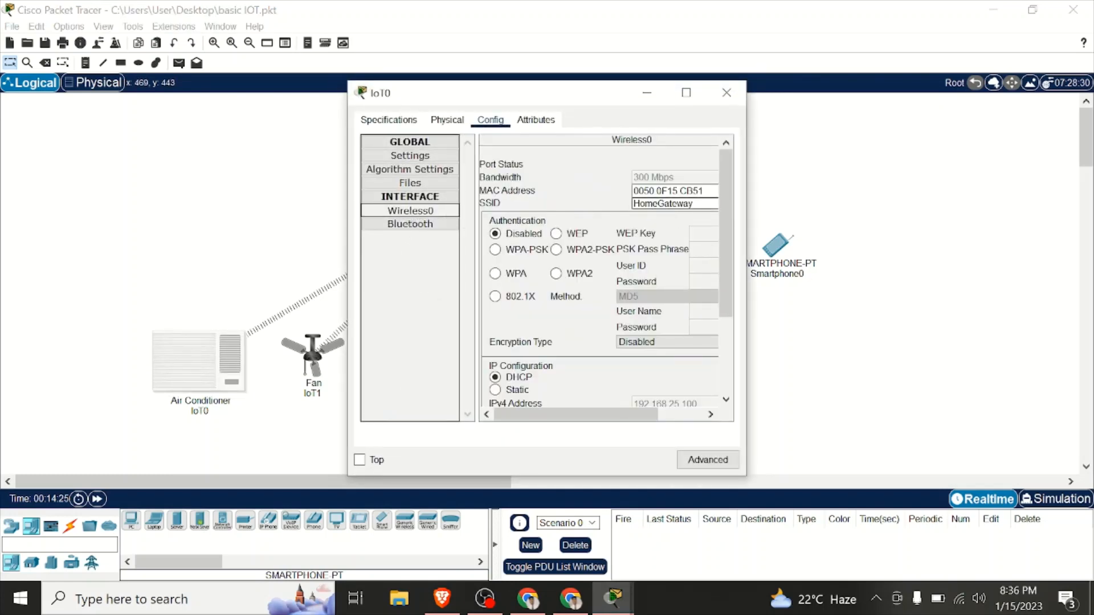
pyautogui.moveTo(695, 204); pyautogui.dragTo(631, 204)
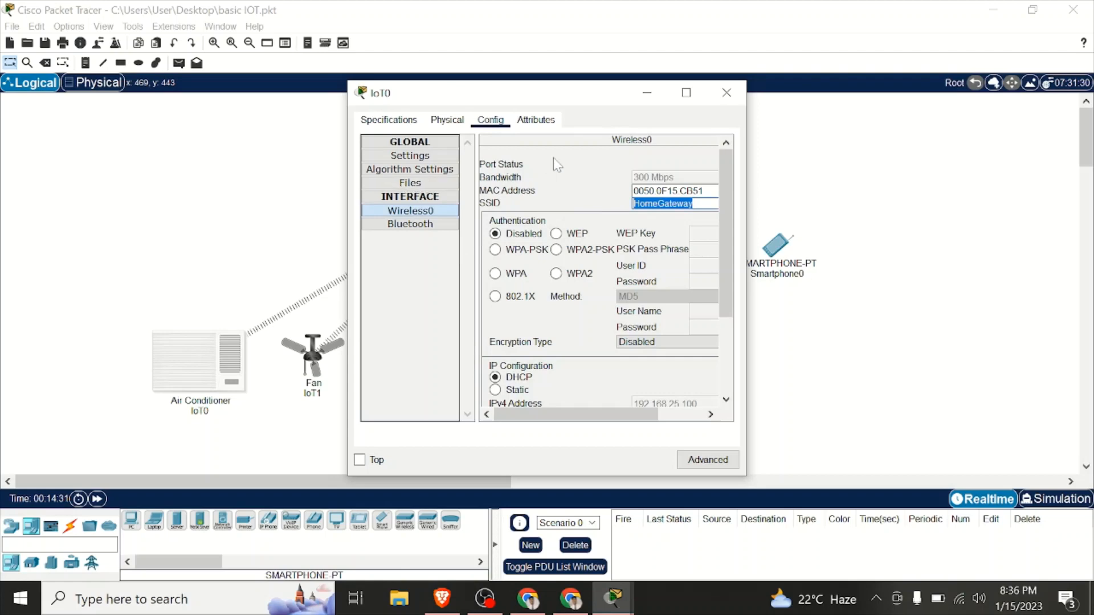
pyautogui.click(727, 92)
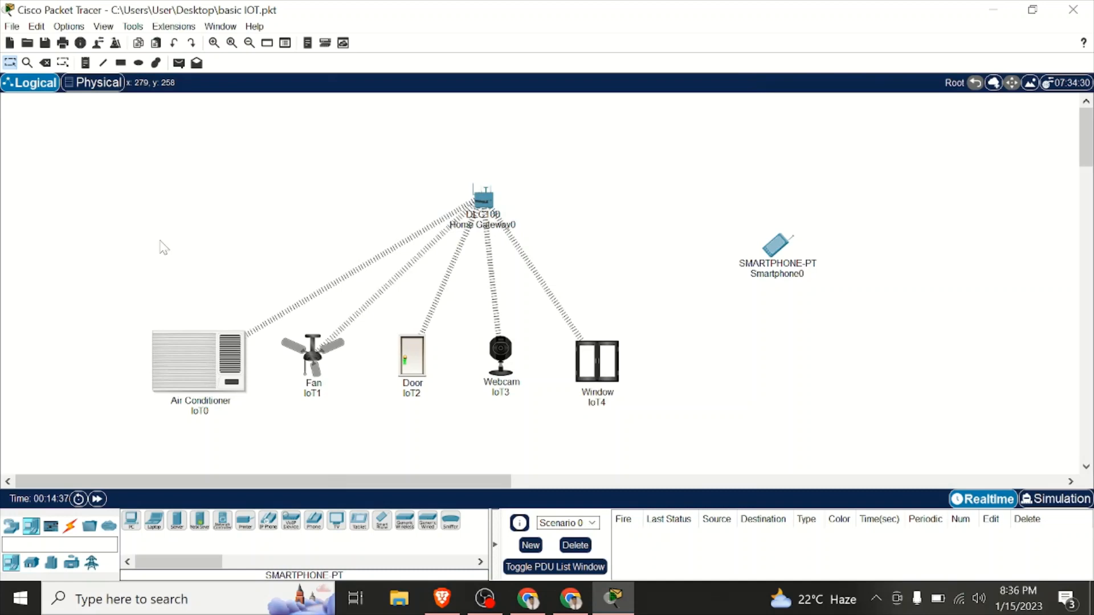
# Step: Set the air conditioner's IoT server to Home Gateway and close its settings
pyautogui.click(192, 358)
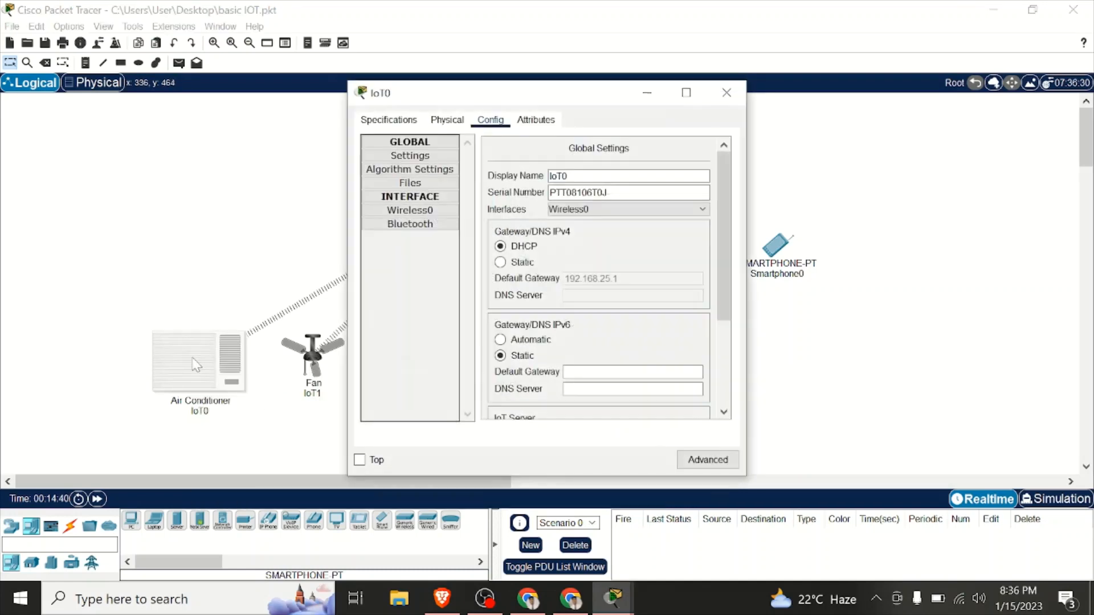
pyautogui.scroll(-1, 572, 272)
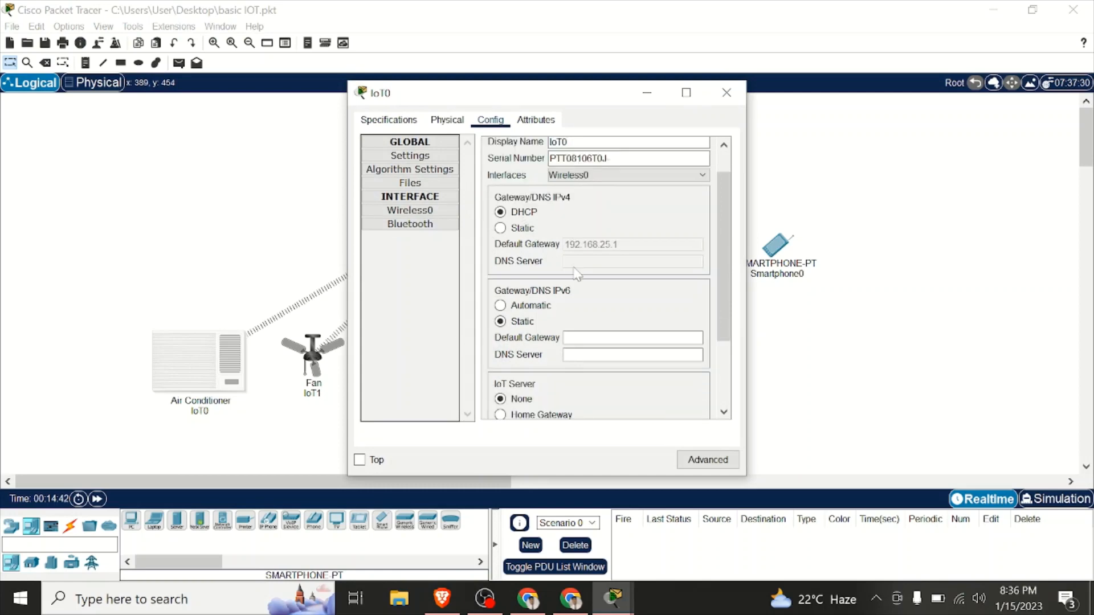
pyautogui.scroll(-1, 550, 391)
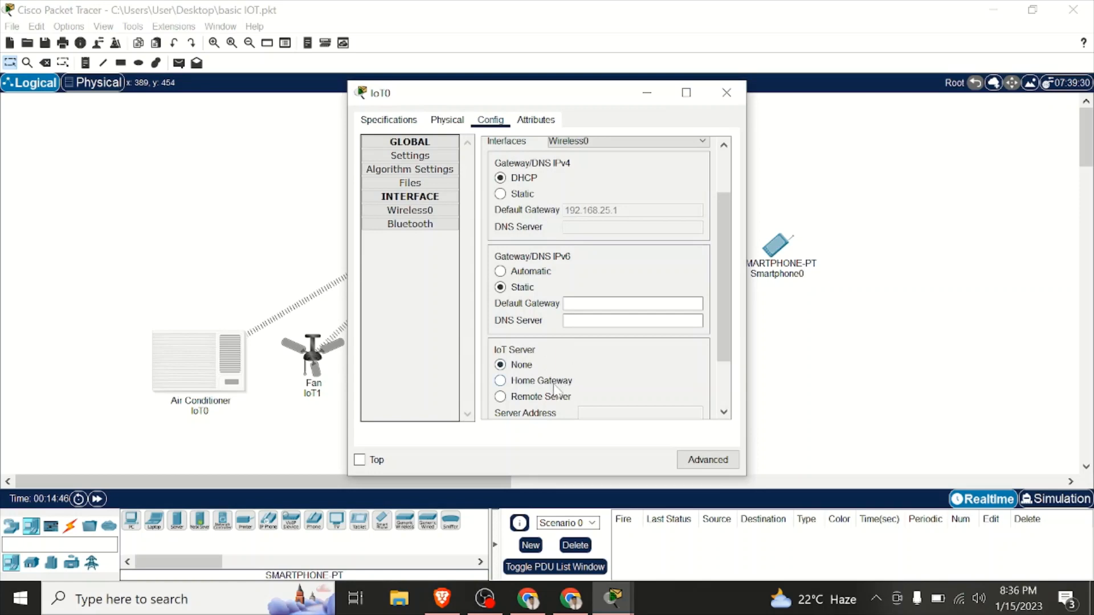
pyautogui.click(558, 388)
pyautogui.click(727, 93)
# Step: Set the fan's IoT server to Home Gateway and close its settings
pyautogui.click(316, 359)
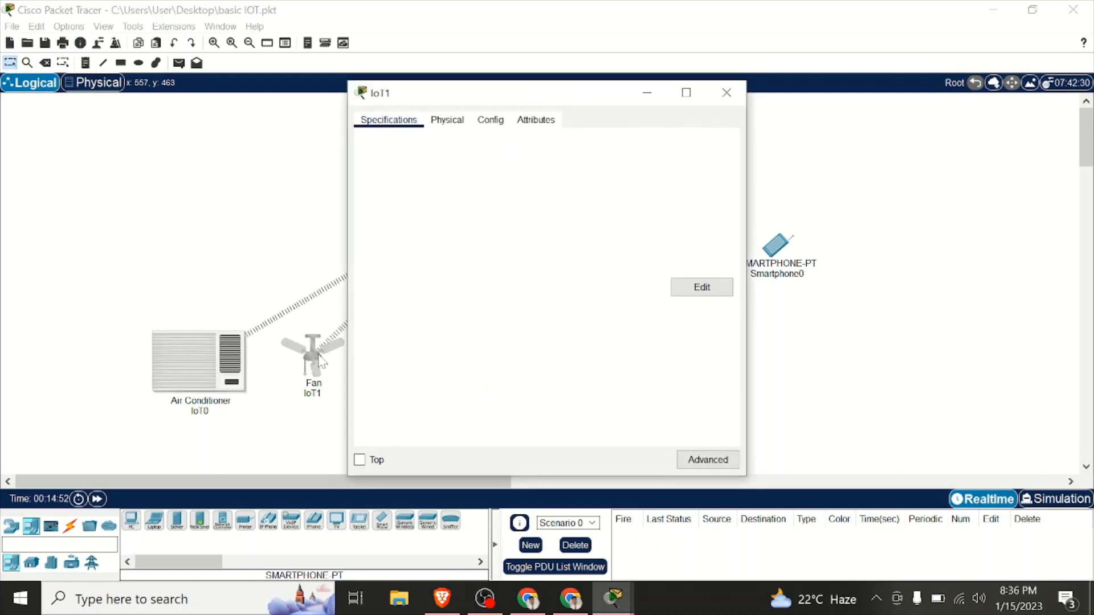
pyautogui.click(493, 123)
pyautogui.scroll(-3, 534, 319)
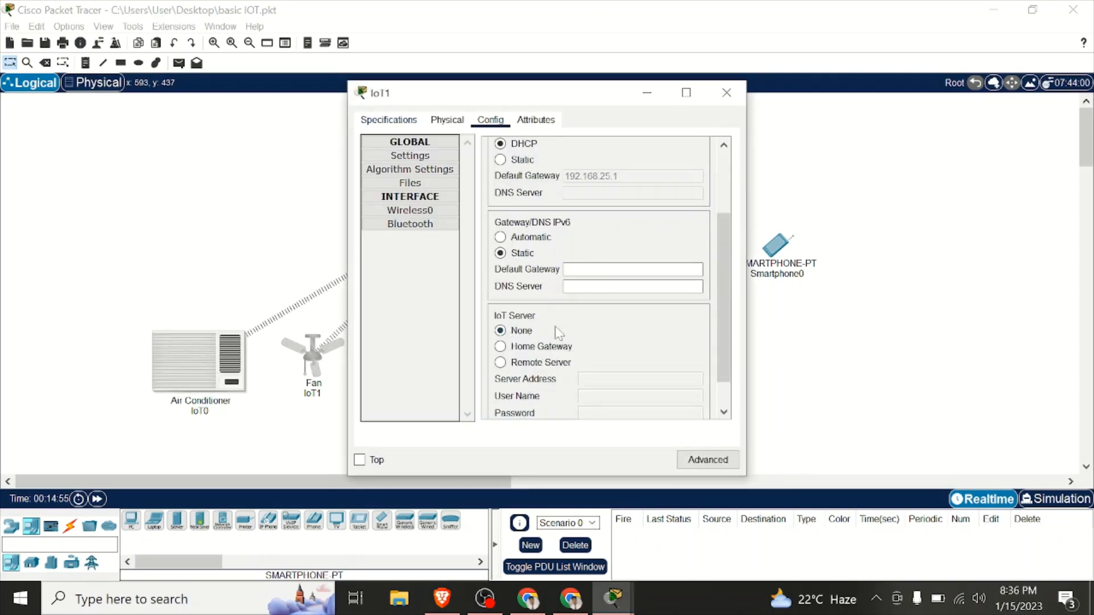
pyautogui.click(541, 347)
pyautogui.click(727, 93)
# Step: Set the door's IoT server to Home Gateway and close its settings
pyautogui.click(410, 359)
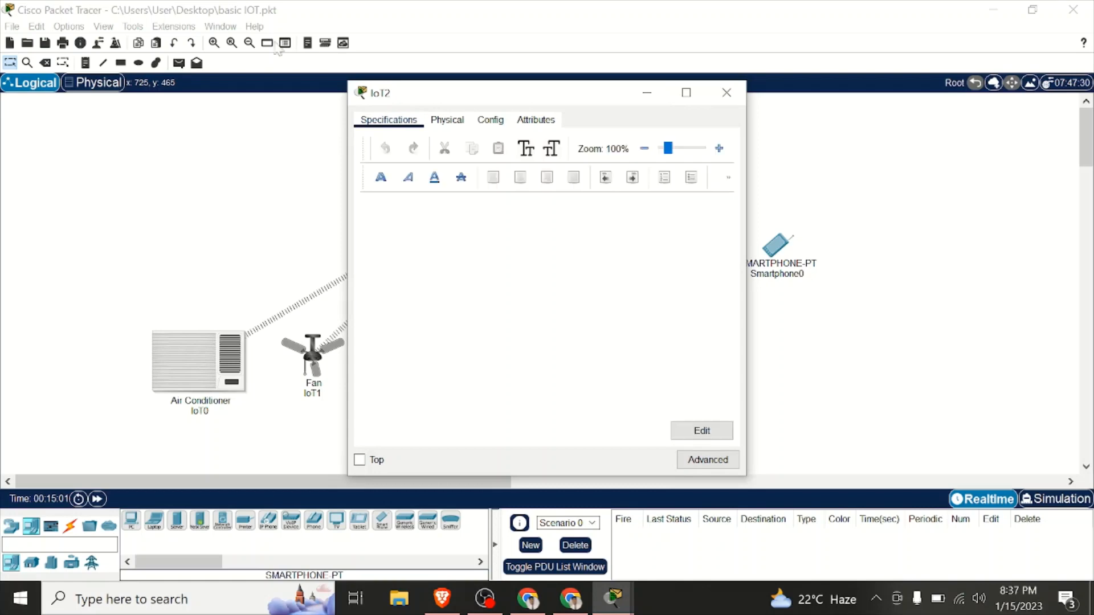
pyautogui.click(496, 122)
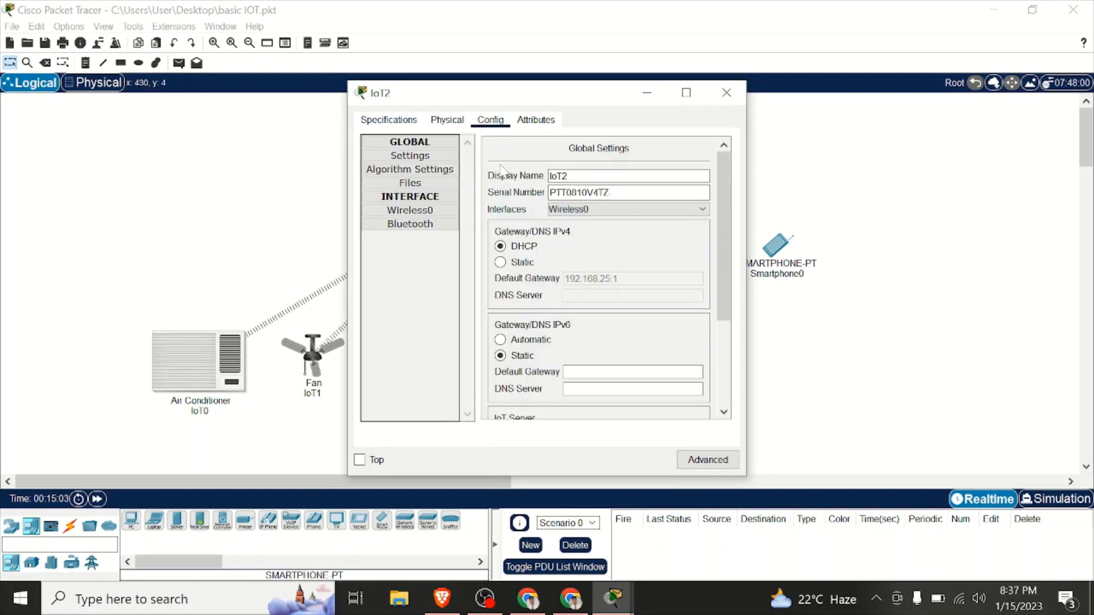
pyautogui.scroll(-3, 569, 338)
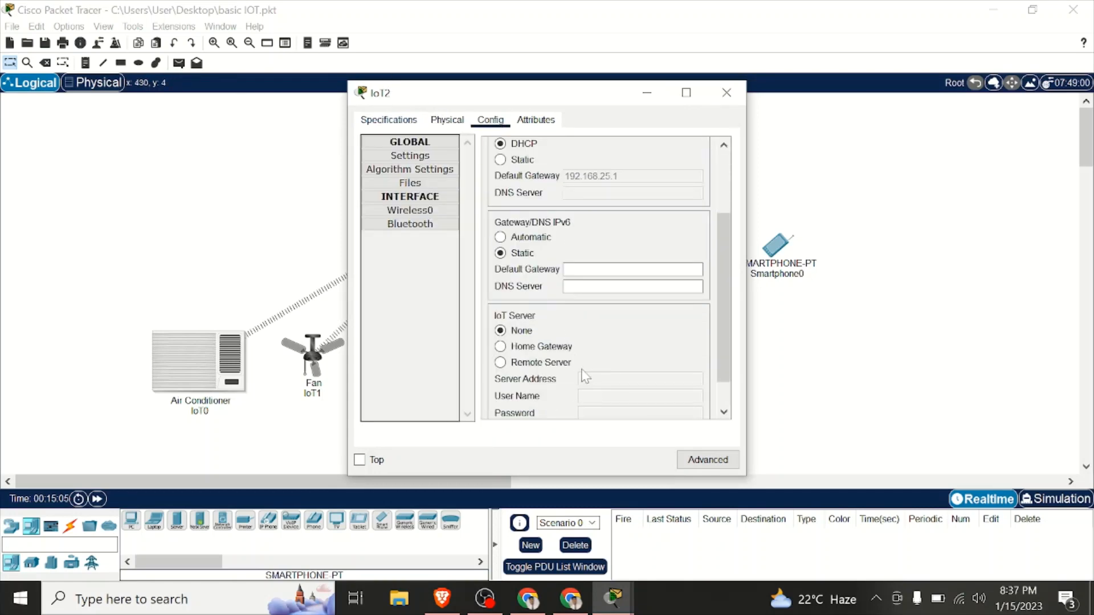
pyautogui.scroll(-1, 581, 358)
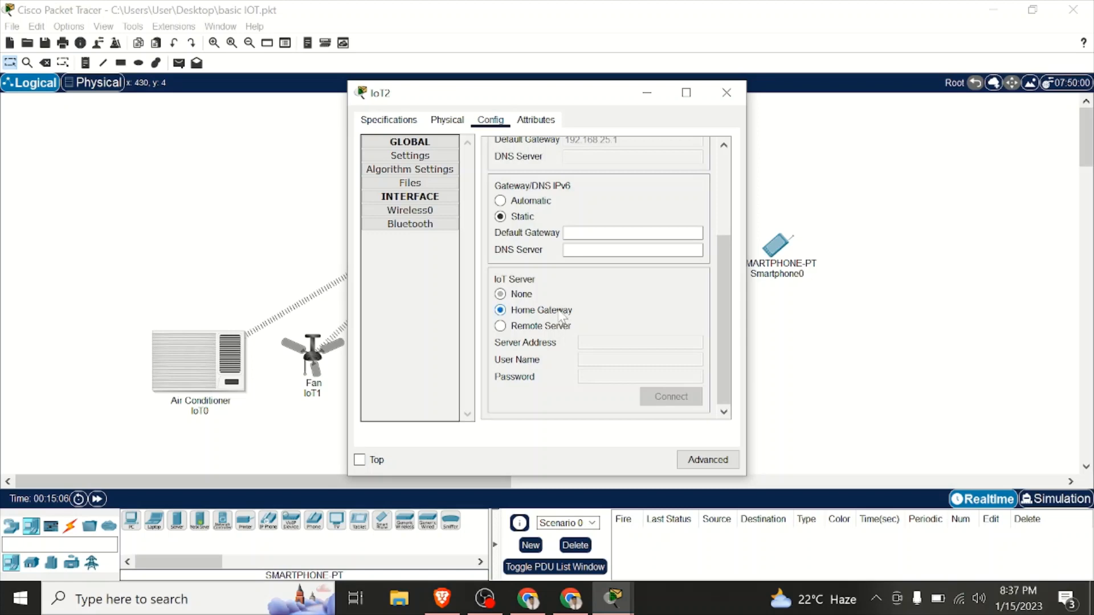
pyautogui.click(725, 87)
# Step: Set the webcam's IoT server to Home Gateway and close its settings
pyautogui.click(508, 350)
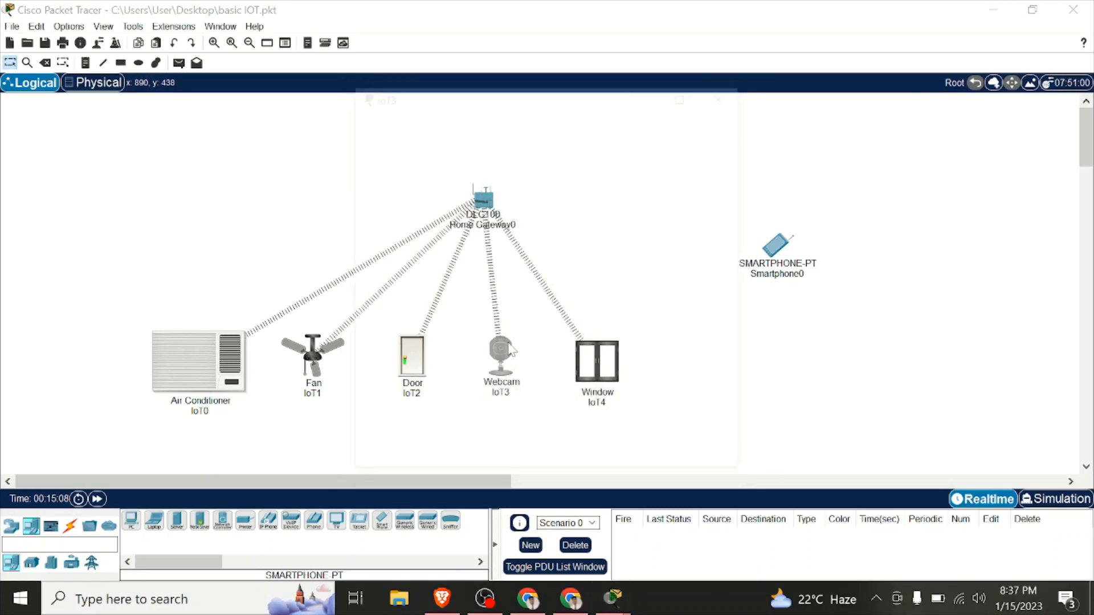
pyautogui.click(496, 121)
pyautogui.scroll(-4, 542, 367)
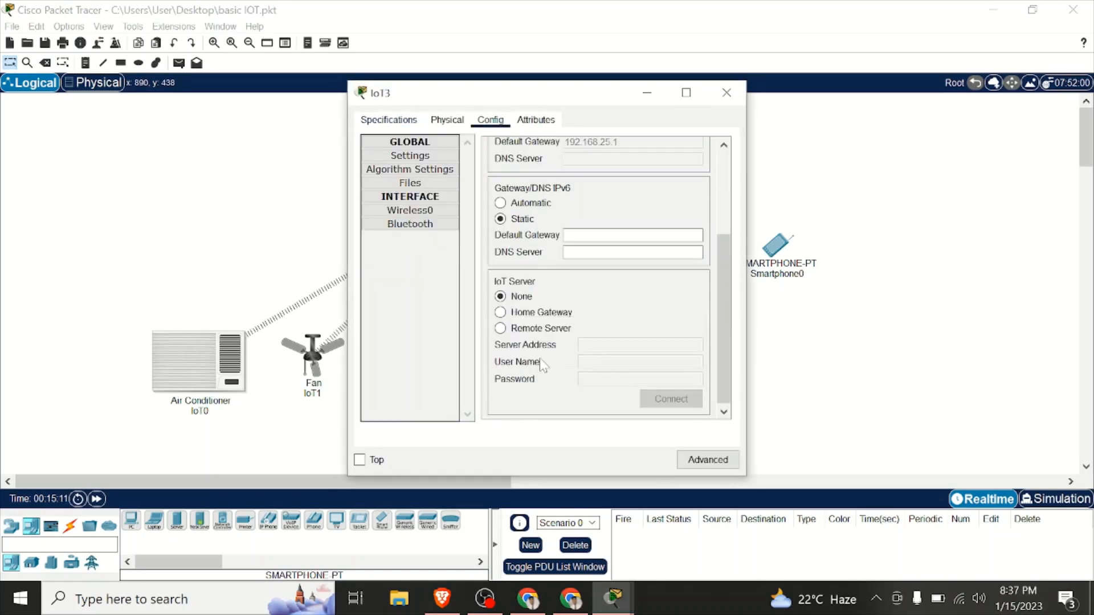
pyautogui.click(563, 313)
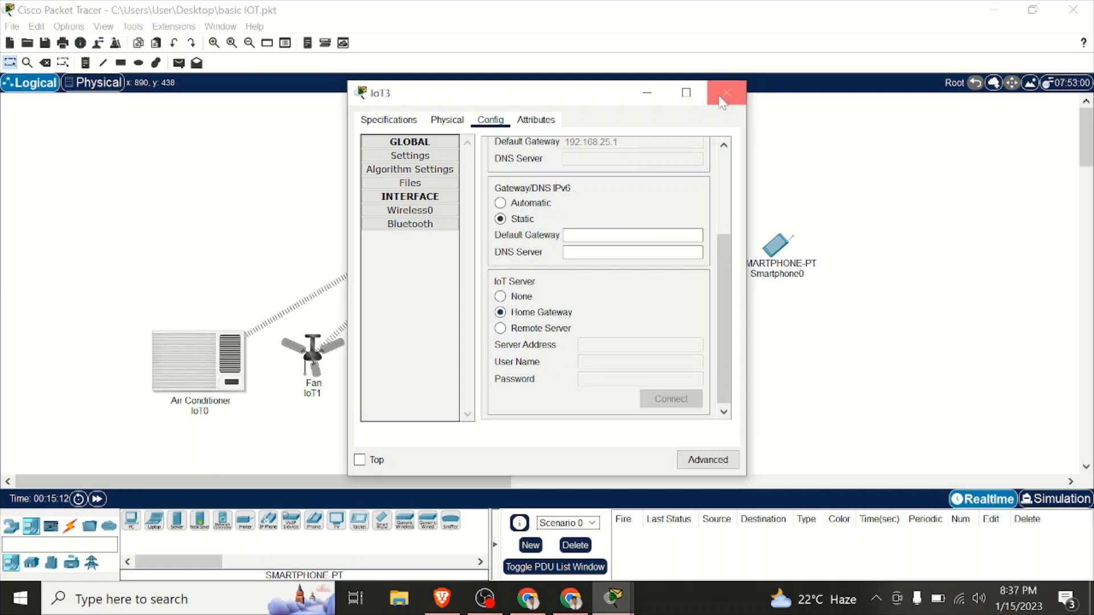
pyautogui.click(727, 93)
# Step: Set the window's IoT server to Home Gateway and close its settings
pyautogui.click(608, 359)
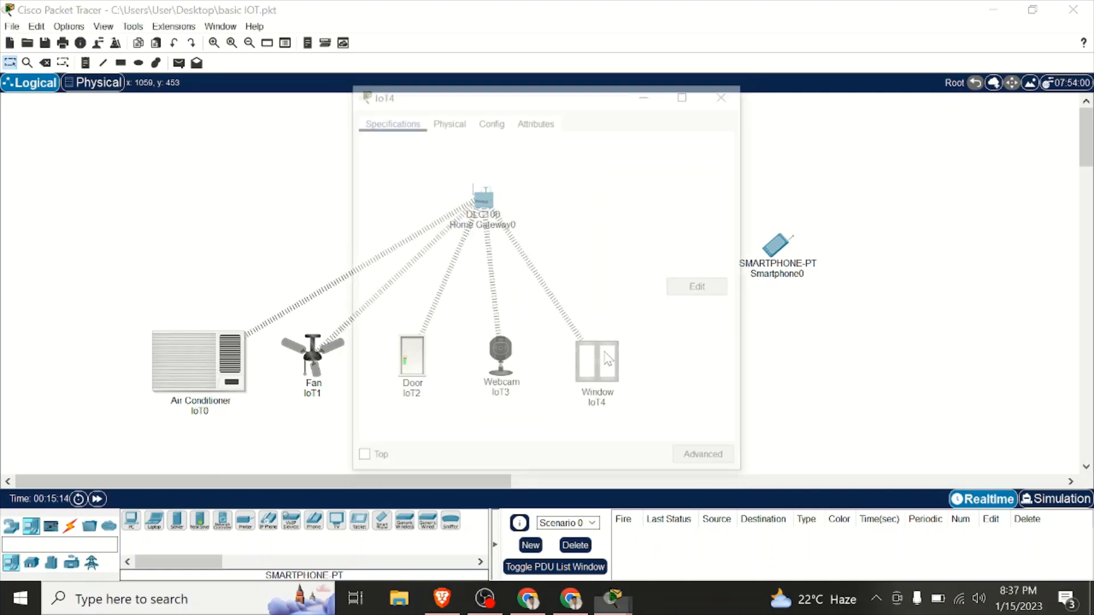
pyautogui.click(447, 120)
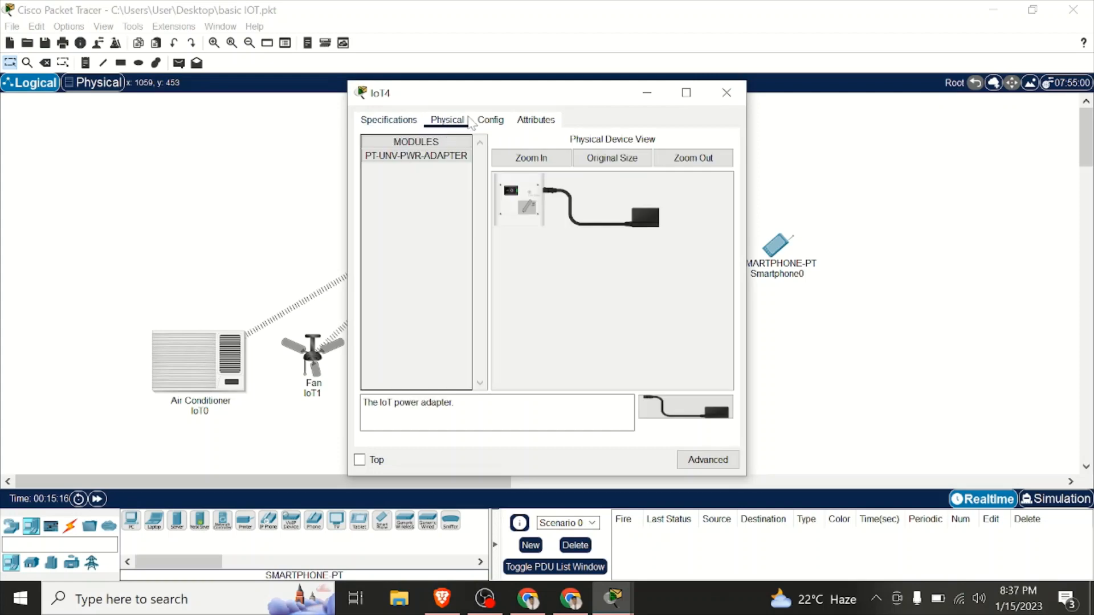
pyautogui.click(490, 120)
pyautogui.scroll(-3, 545, 369)
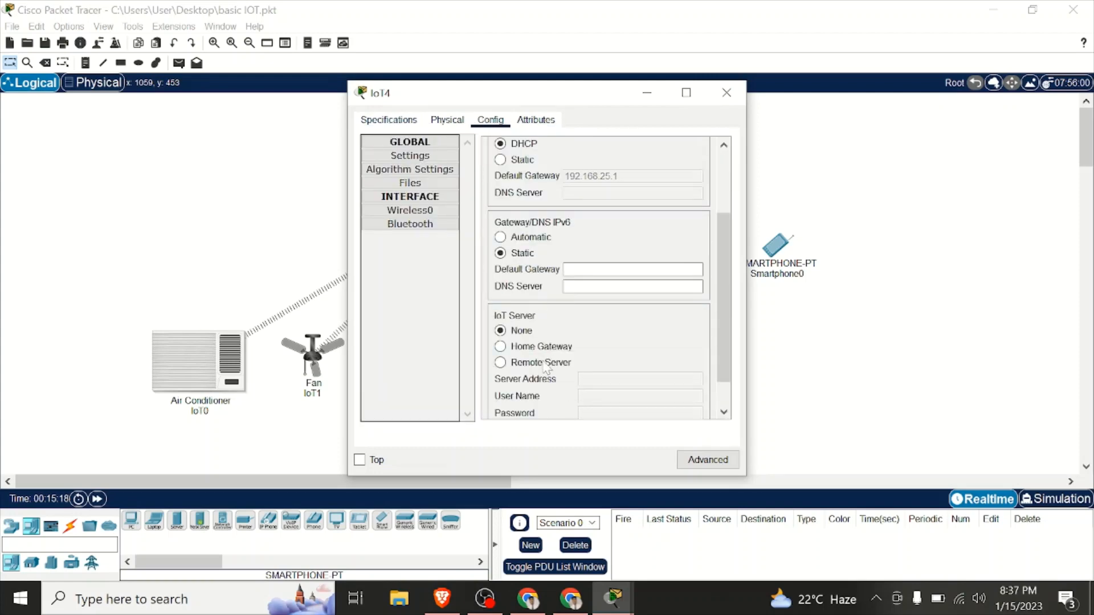
pyautogui.click(548, 349)
pyautogui.click(726, 93)
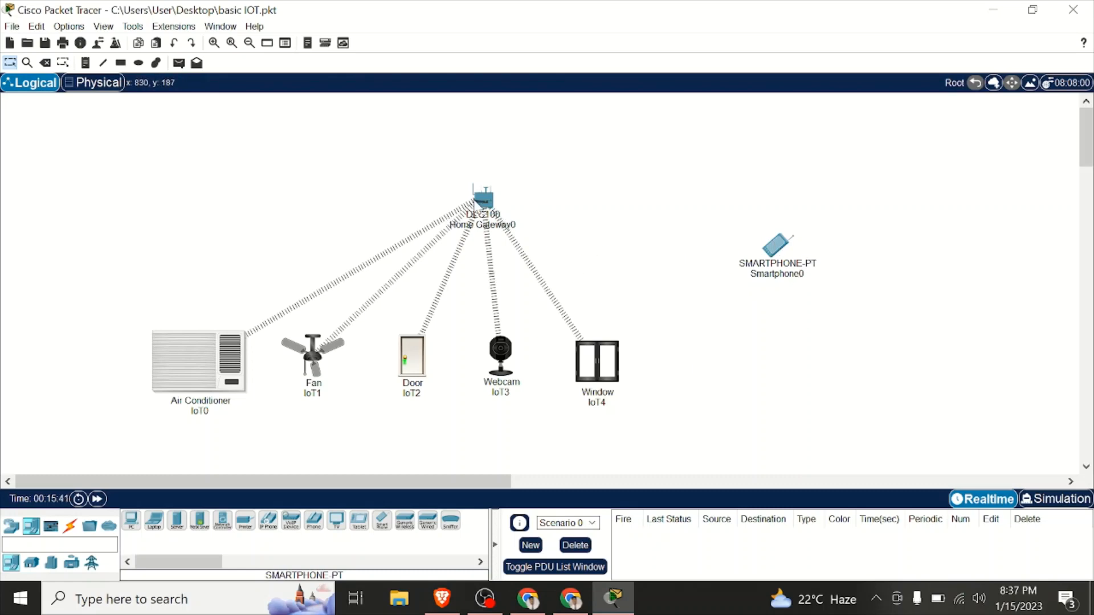
# Step: Look up the SSID in the home gateway's wireless settings again, then close them
pyautogui.click(486, 200)
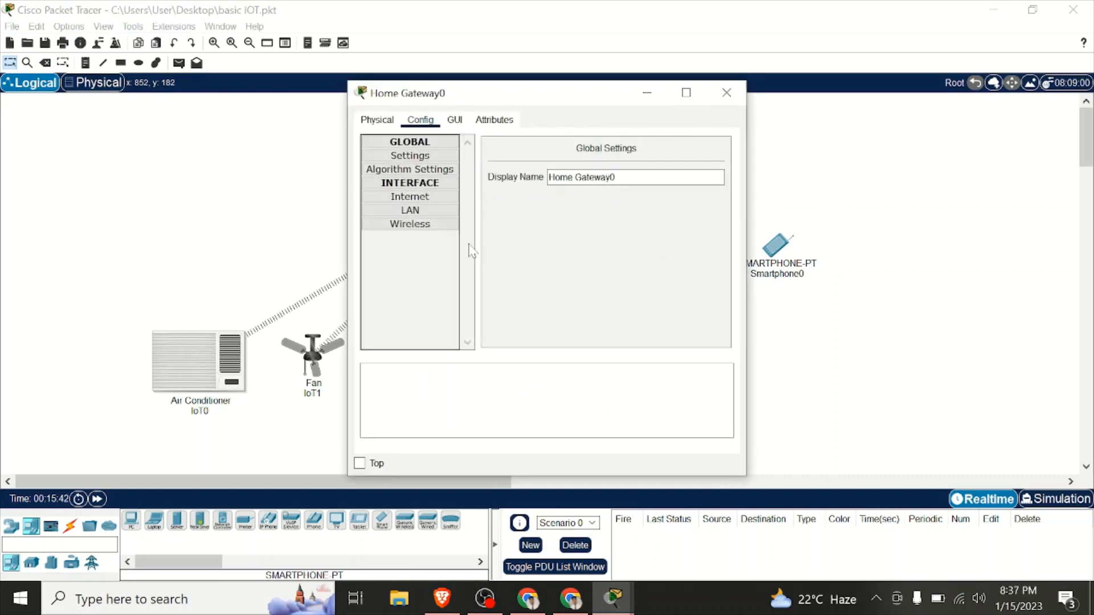
pyautogui.click(411, 228)
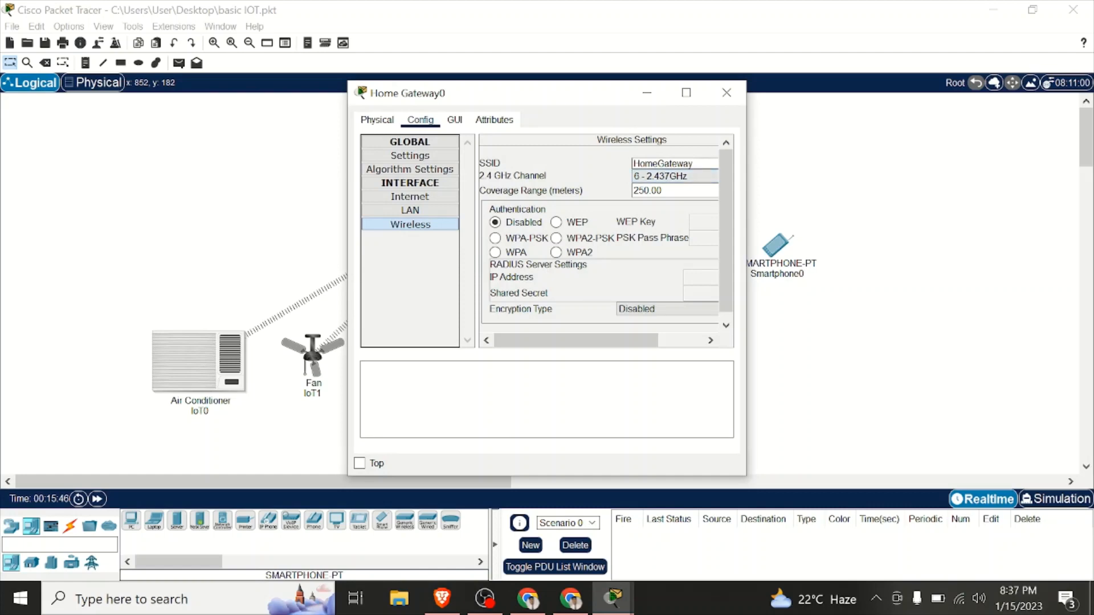
pyautogui.doubleClick(662, 164)
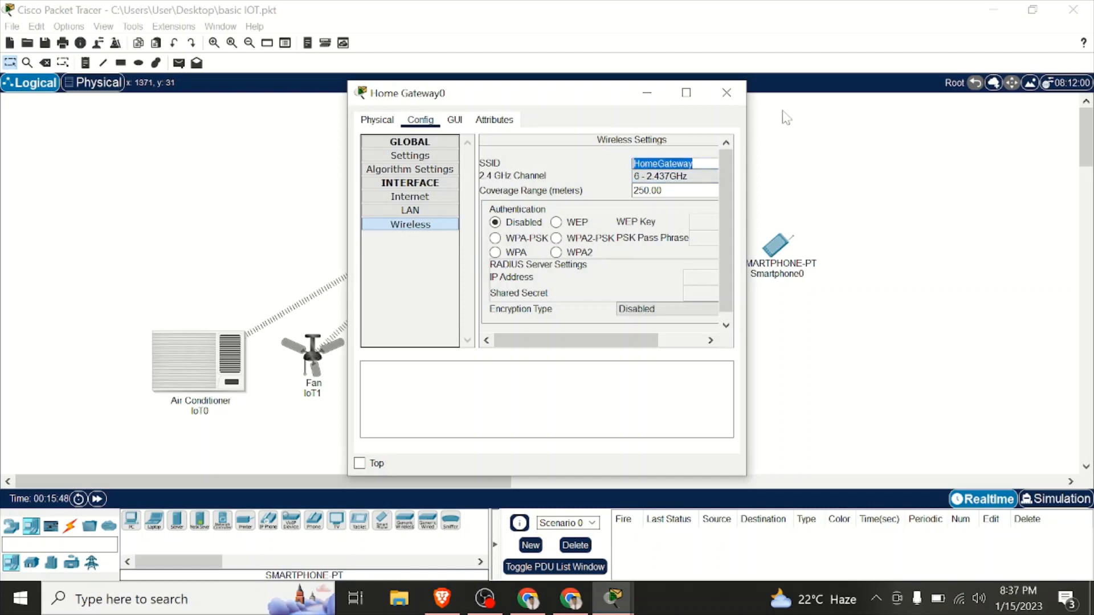
pyautogui.click(728, 94)
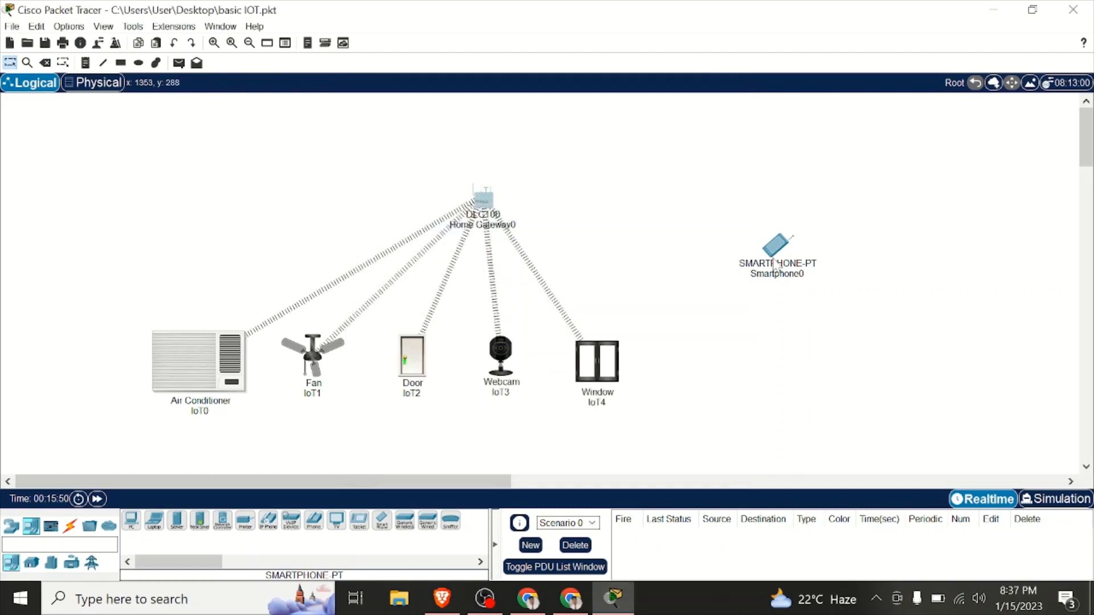
# Step: Set the SSID of the smartphone's Wireless0 interface to HomeGateway and close its settings
pyautogui.click(774, 246)
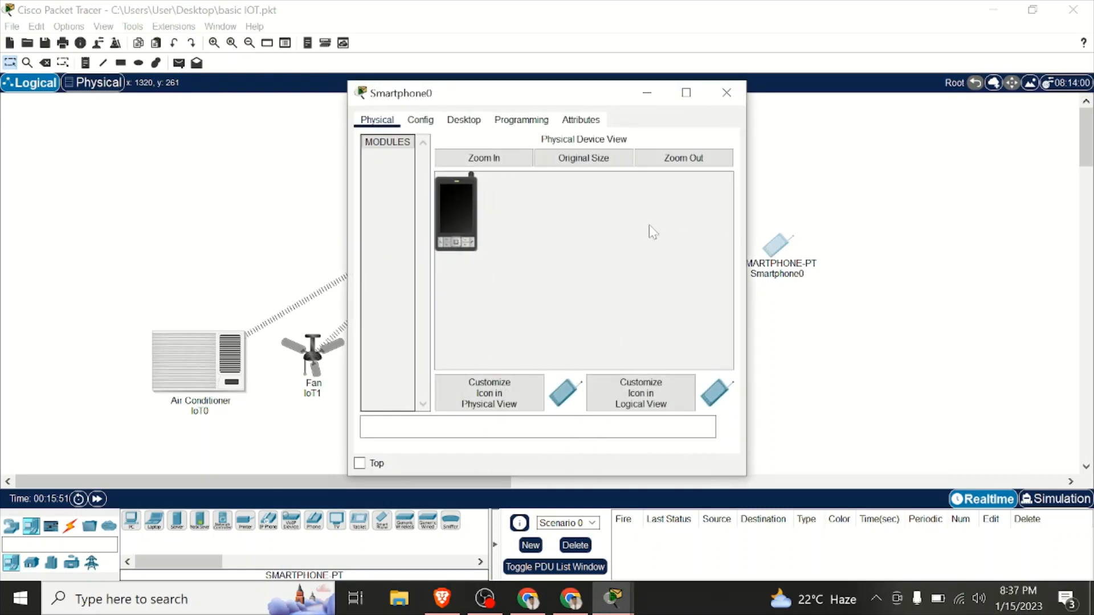
pyautogui.click(427, 122)
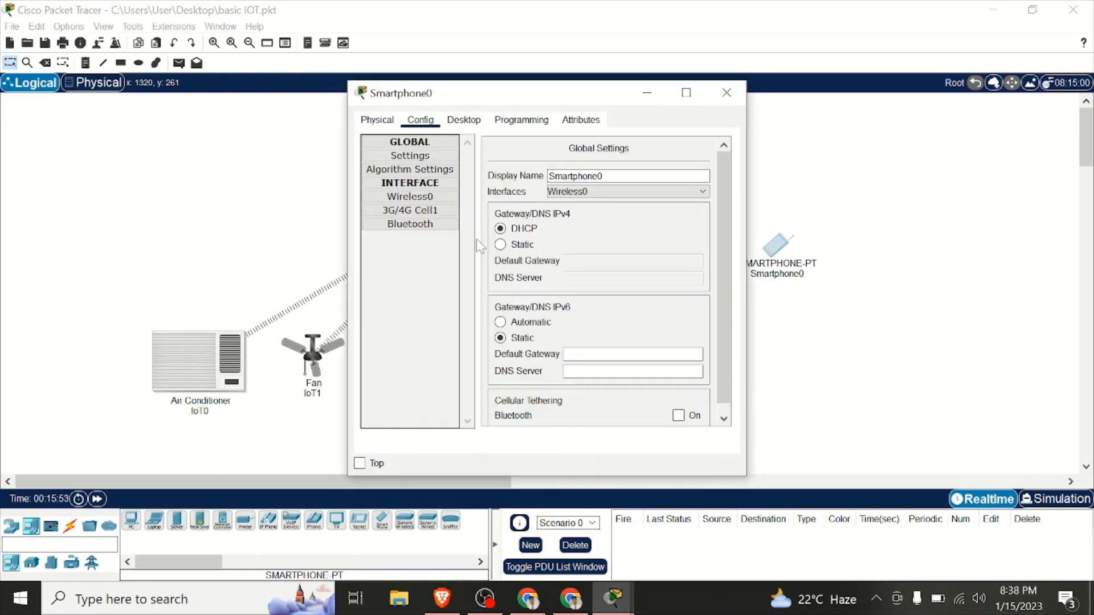
pyautogui.click(432, 206)
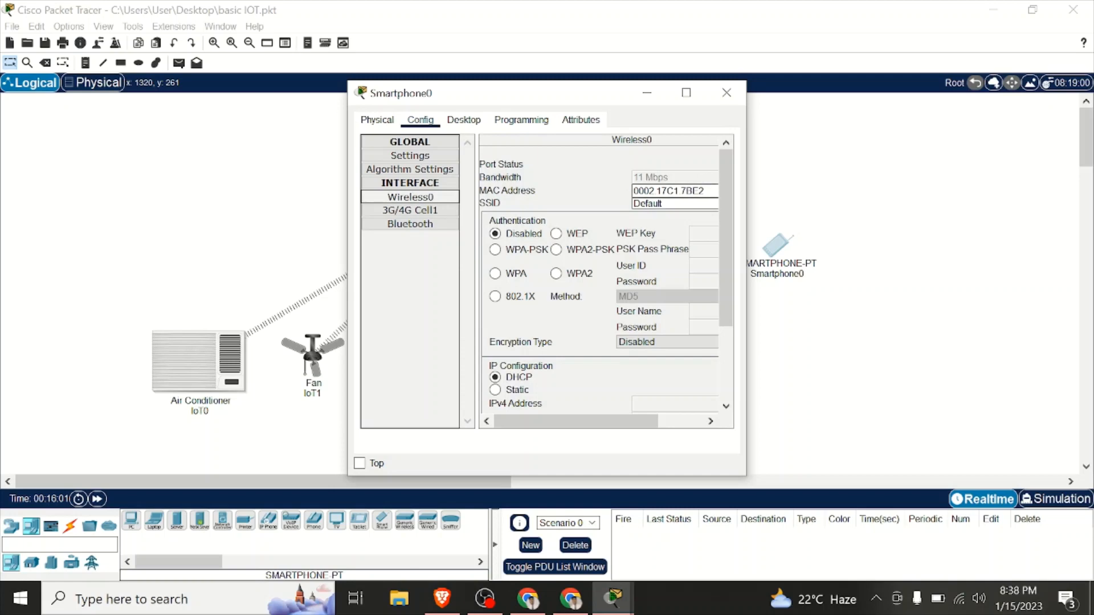
pyautogui.moveTo(671, 204); pyautogui.dragTo(605, 207)
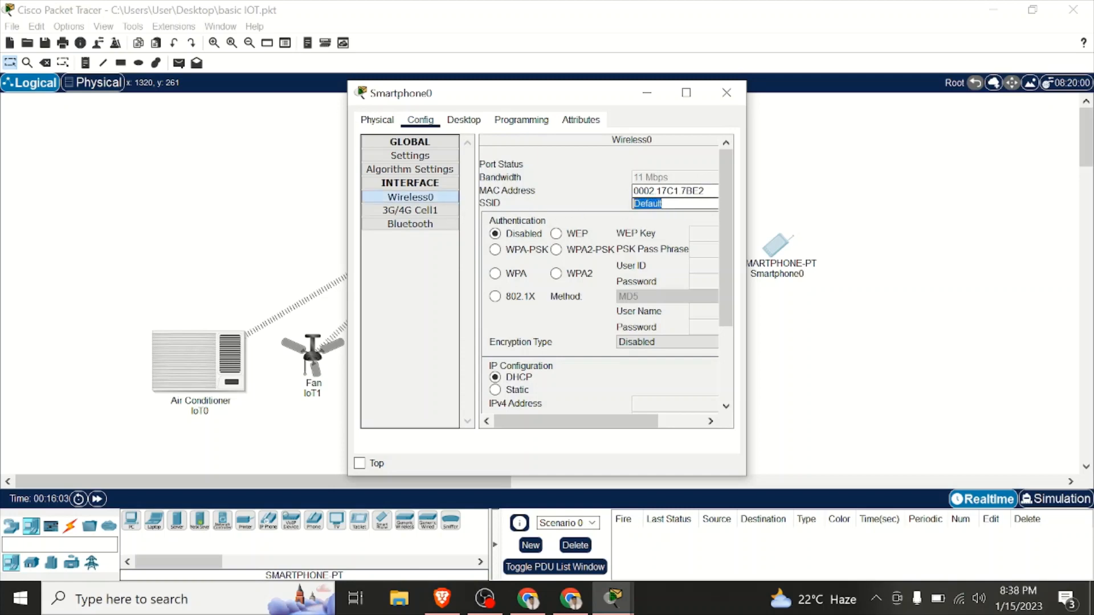
pyautogui.write('HomeGateway')
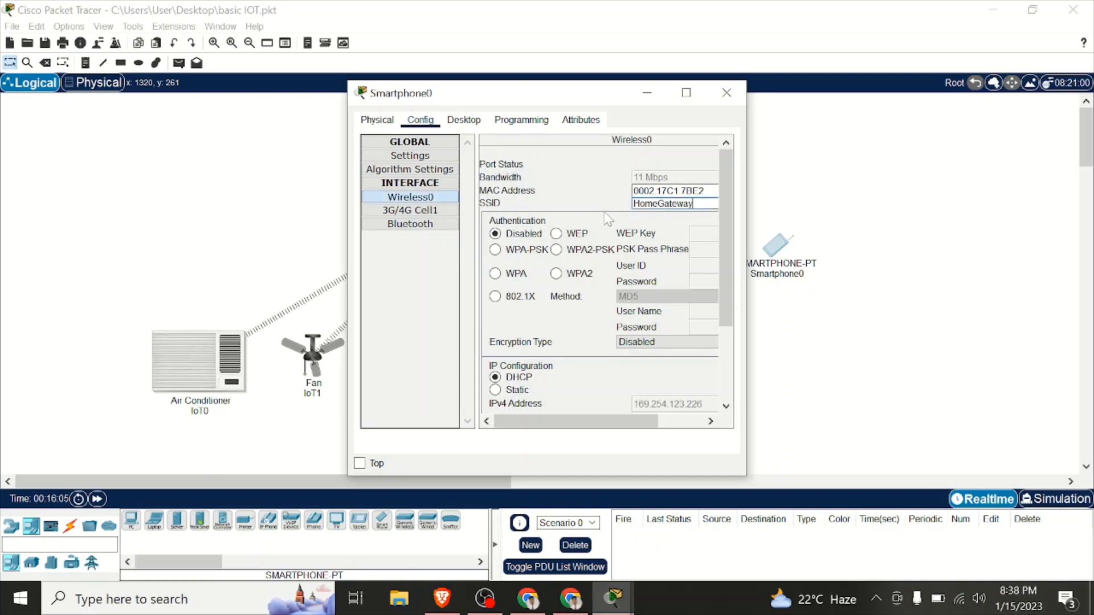
pyautogui.moveTo(572, 96); pyautogui.dragTo(822, 125)
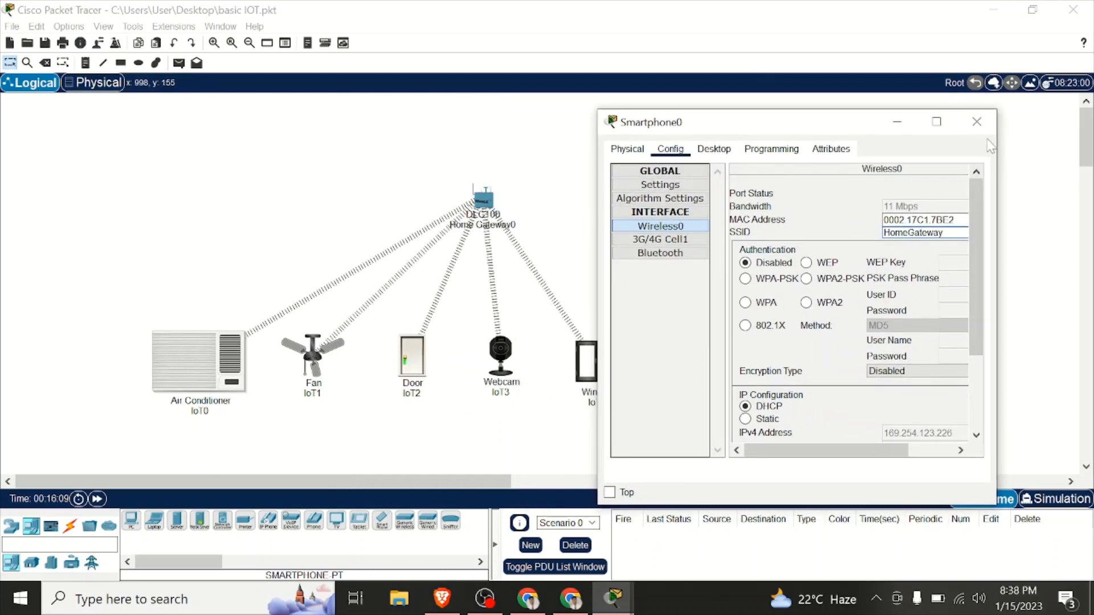
pyautogui.click(977, 121)
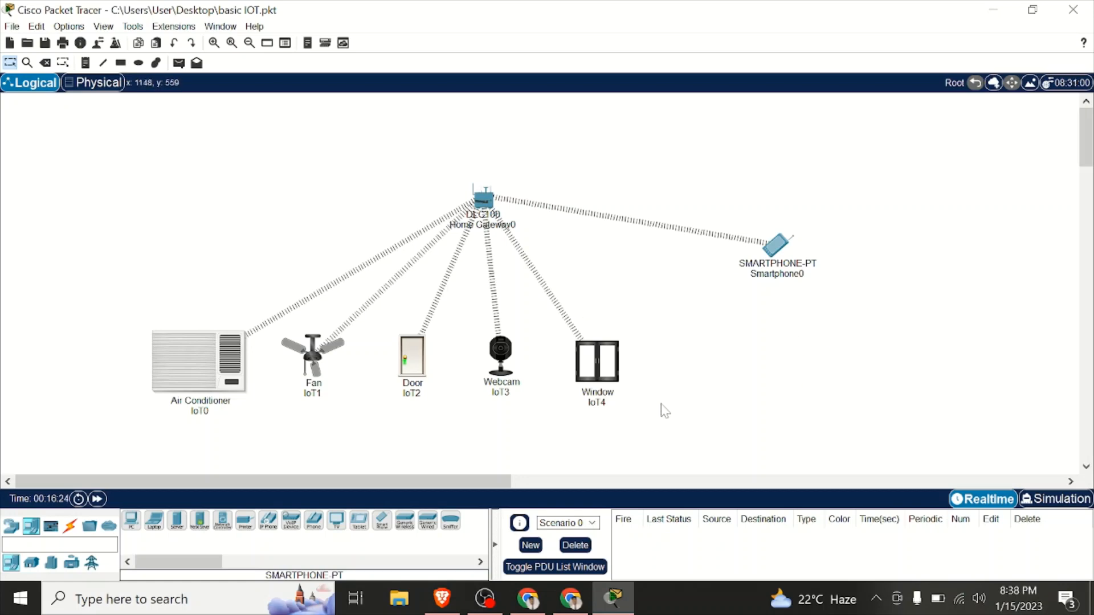
# Step: Open the IoT Monitor on the smartphone and log in to the IoT server at 192.168.25.1 with the prefilled credentials
pyautogui.click(773, 253)
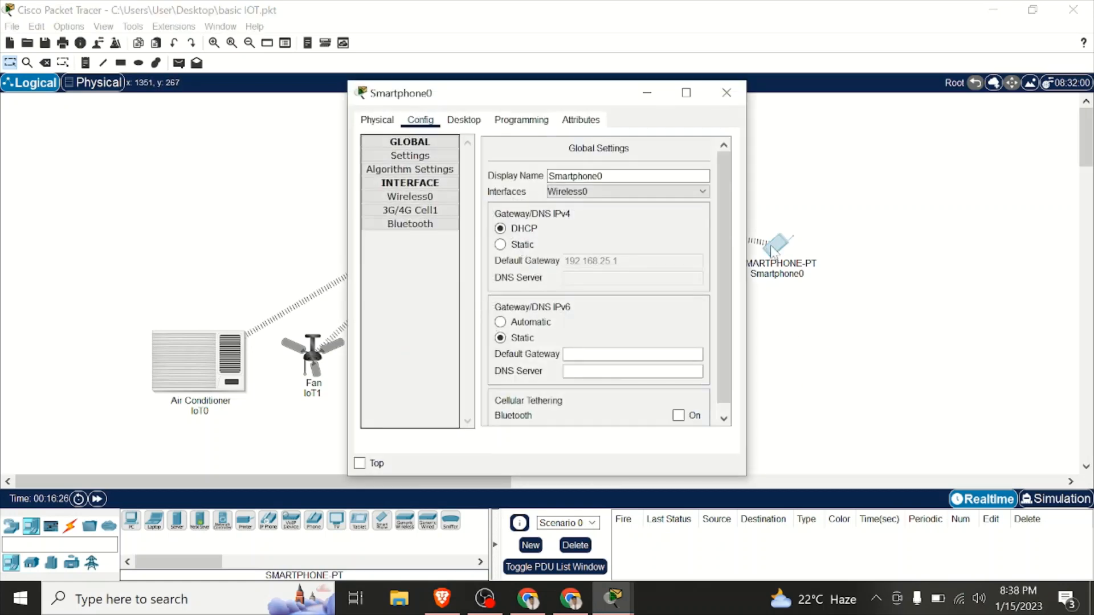
pyautogui.click(469, 124)
pyautogui.scroll(-3, 536, 268)
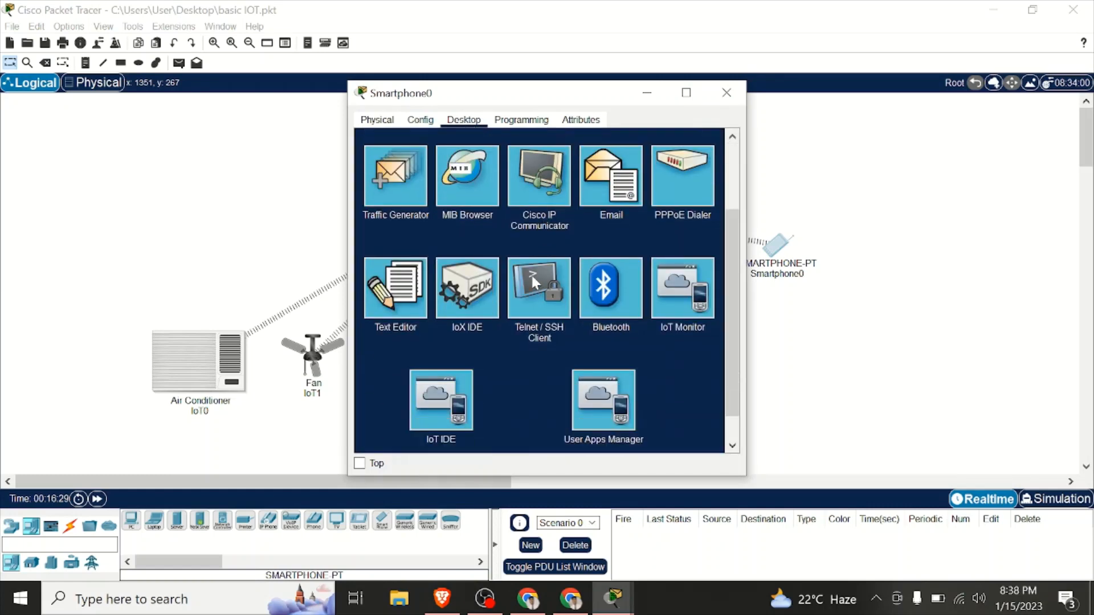
pyautogui.click(672, 290)
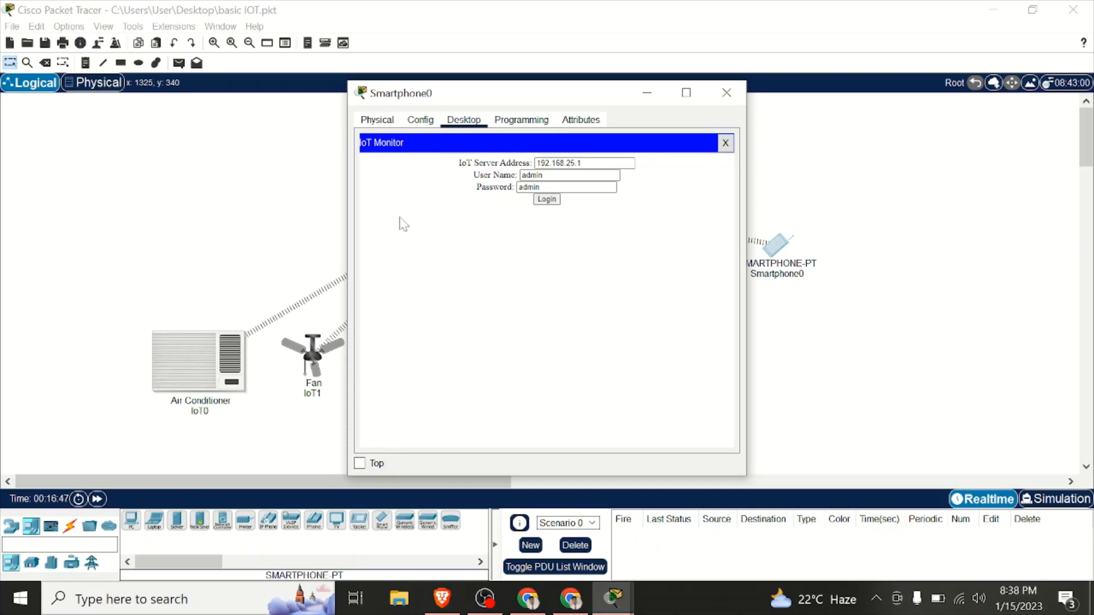
pyautogui.moveTo(489, 103); pyautogui.dragTo(91, 76)
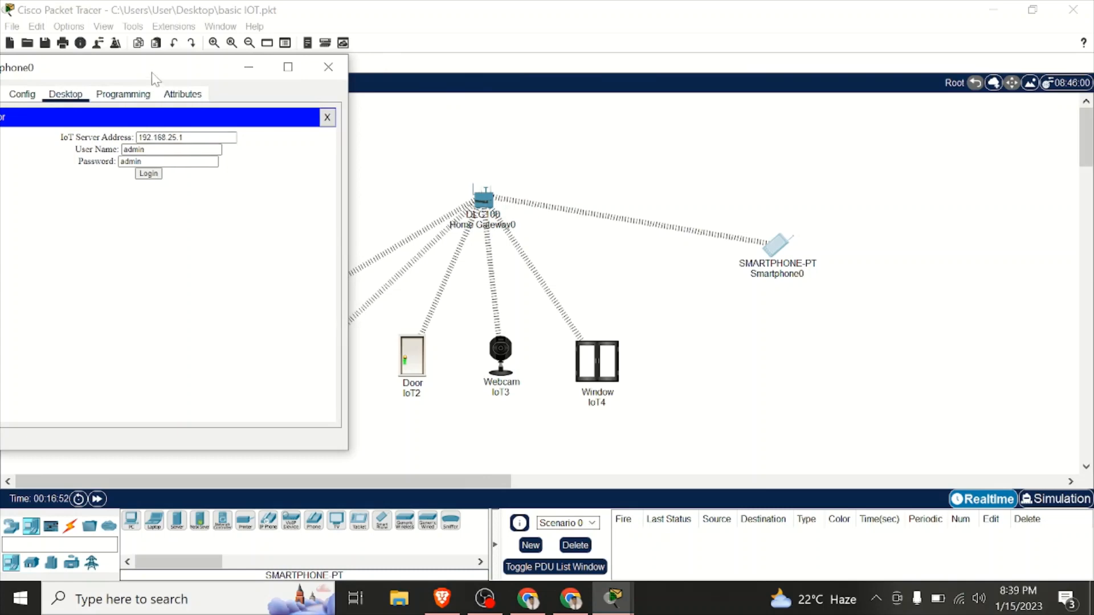
pyautogui.moveTo(147, 77); pyautogui.dragTo(452, 114)
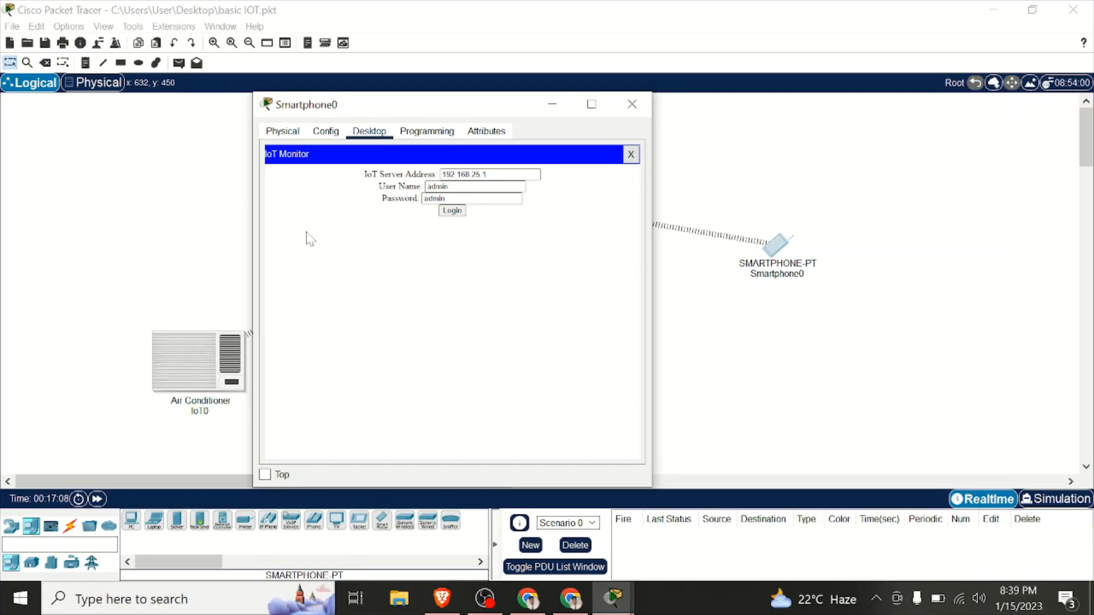
pyautogui.click(455, 212)
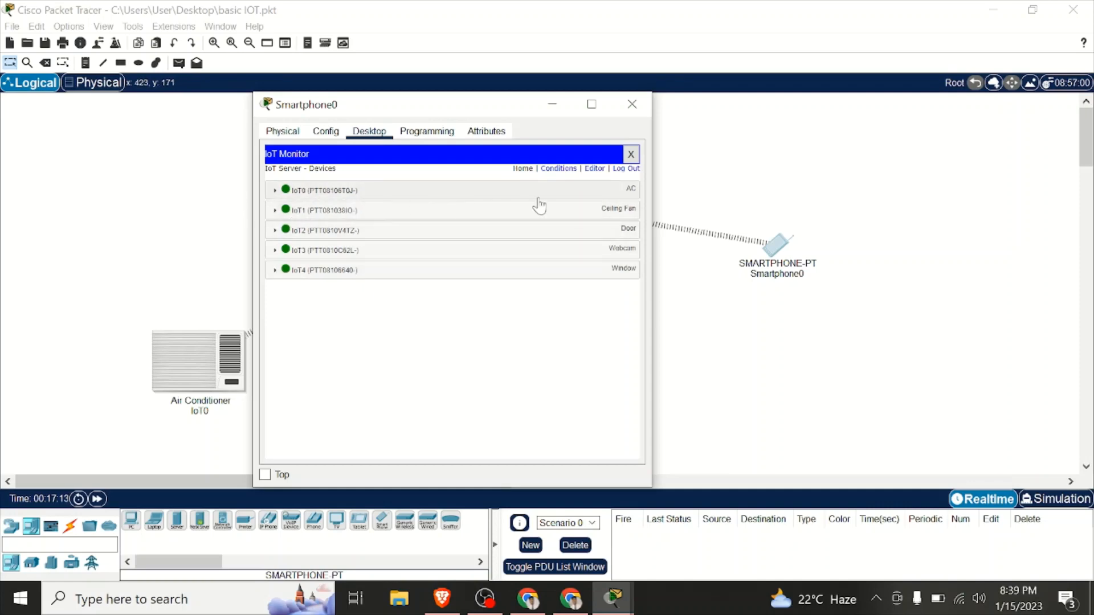
# Step: Make the devices visible beside the phone's IoT Monitor and switch the air conditioner on and off again
pyautogui.moveTo(451, 113); pyautogui.dragTo(835, 123)
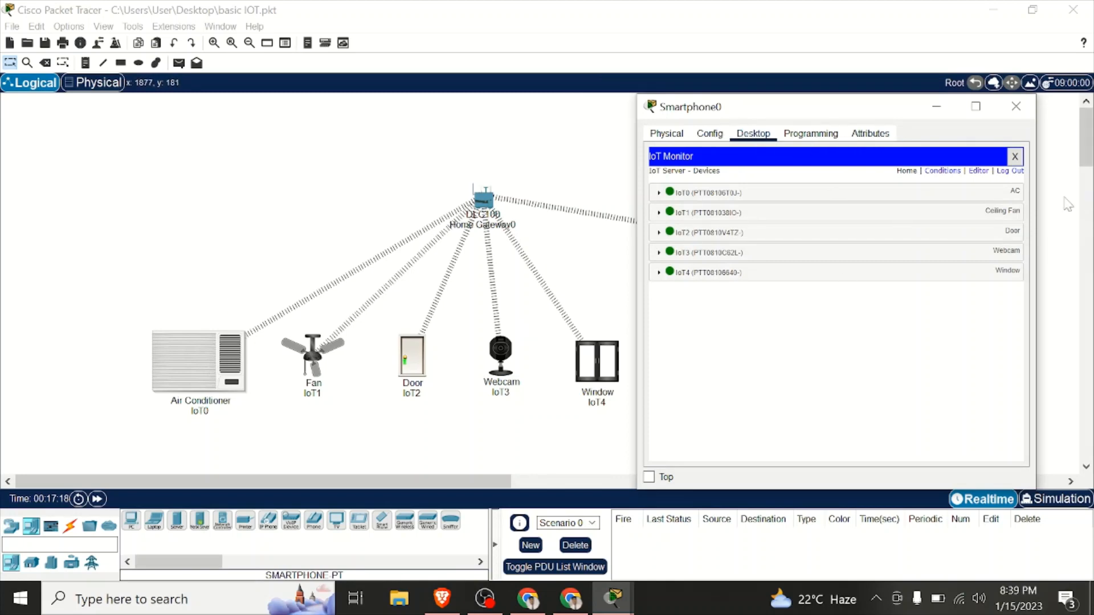
pyautogui.click(946, 194)
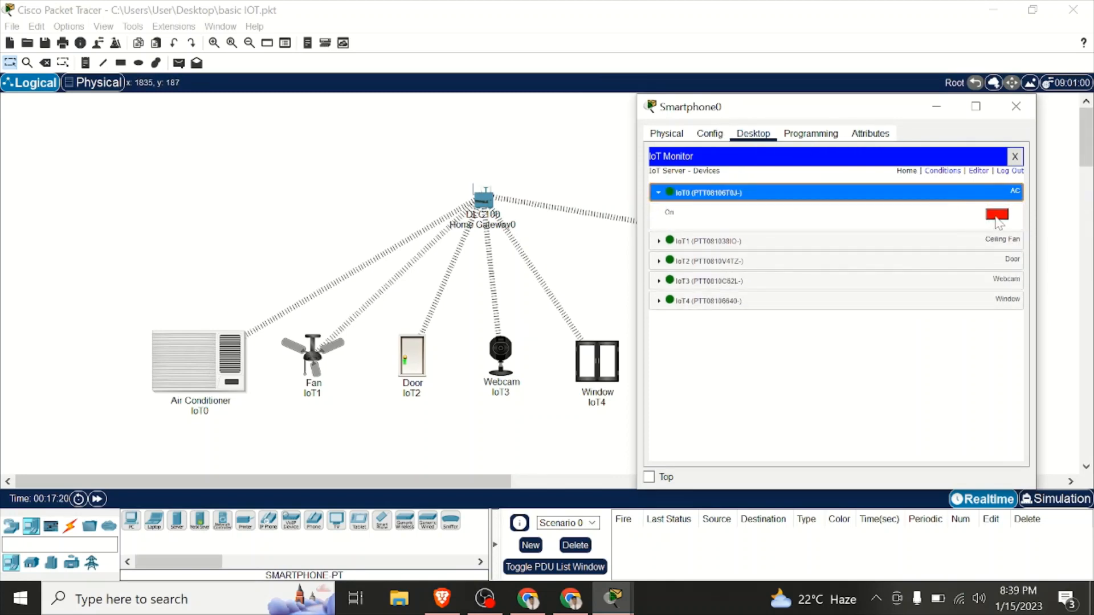
pyautogui.click(997, 215)
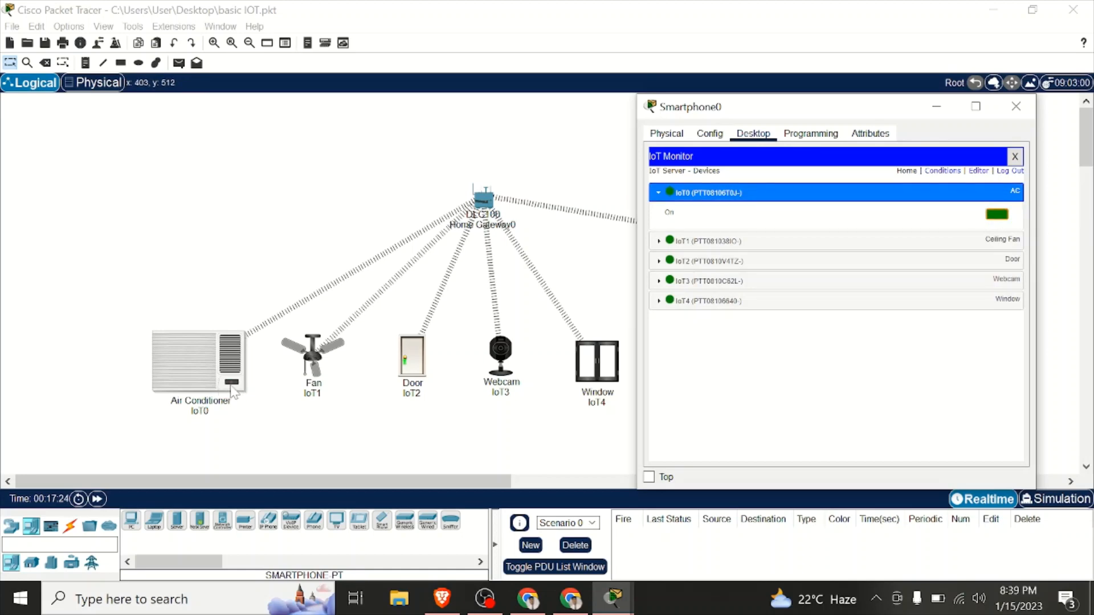
# Step: Set the ceiling fan's status to Low and then to High from the IoT Monitor
pyautogui.click(998, 239)
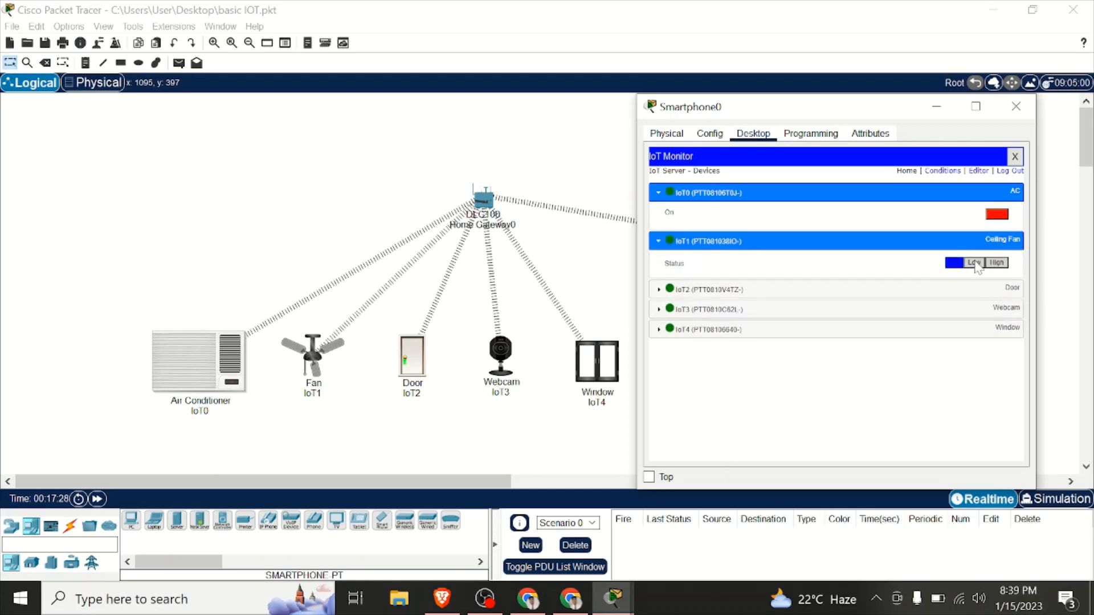
pyautogui.click(976, 263)
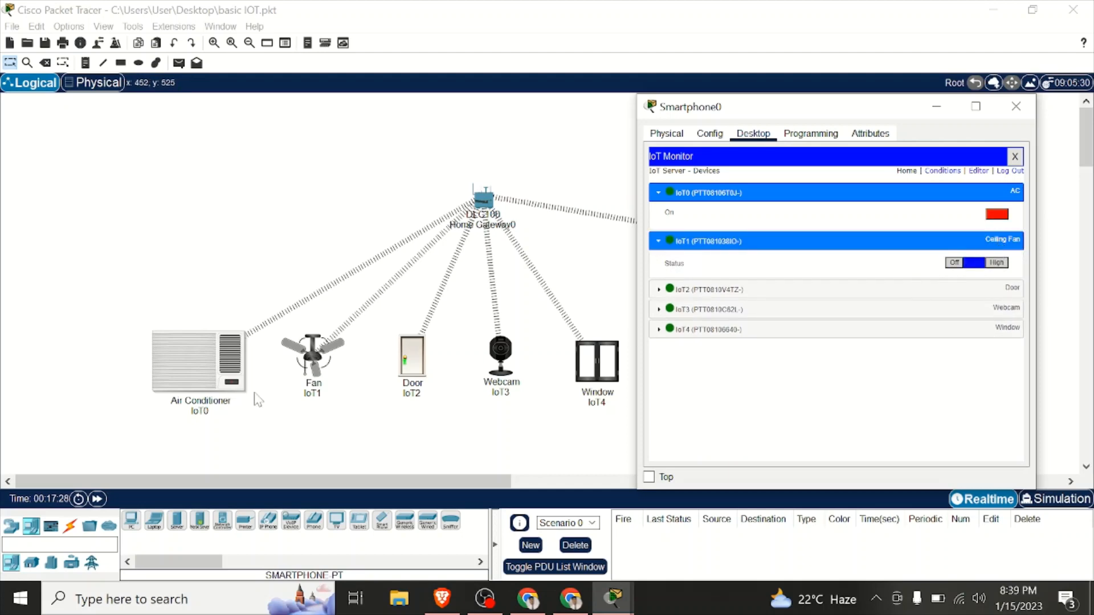
pyautogui.click(1002, 264)
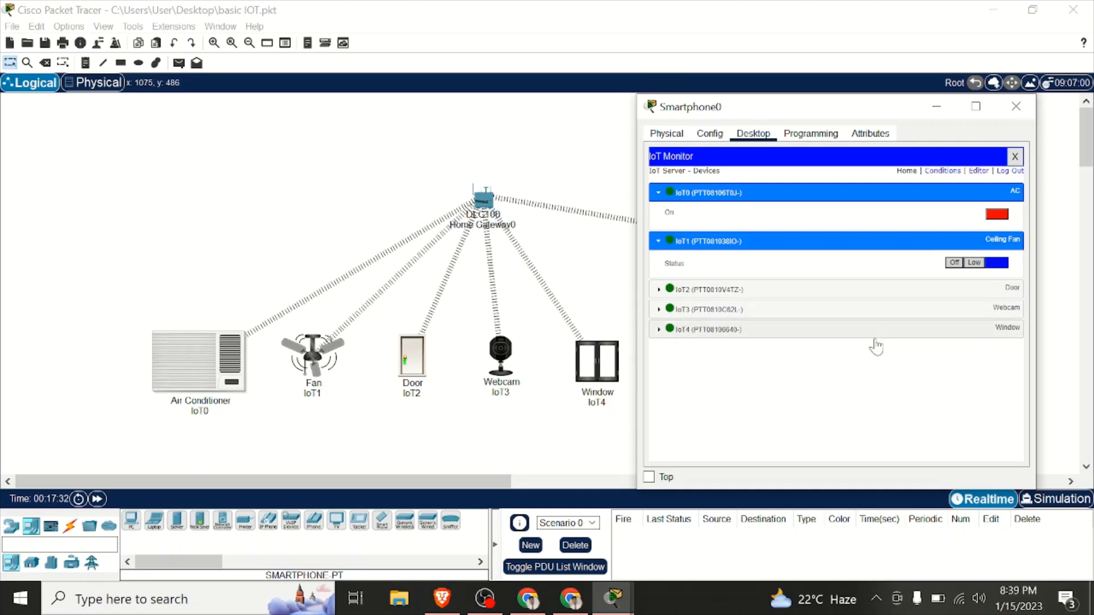
# Step: Lock the door from the IoT Monitor and unlock it again
pyautogui.click(850, 300)
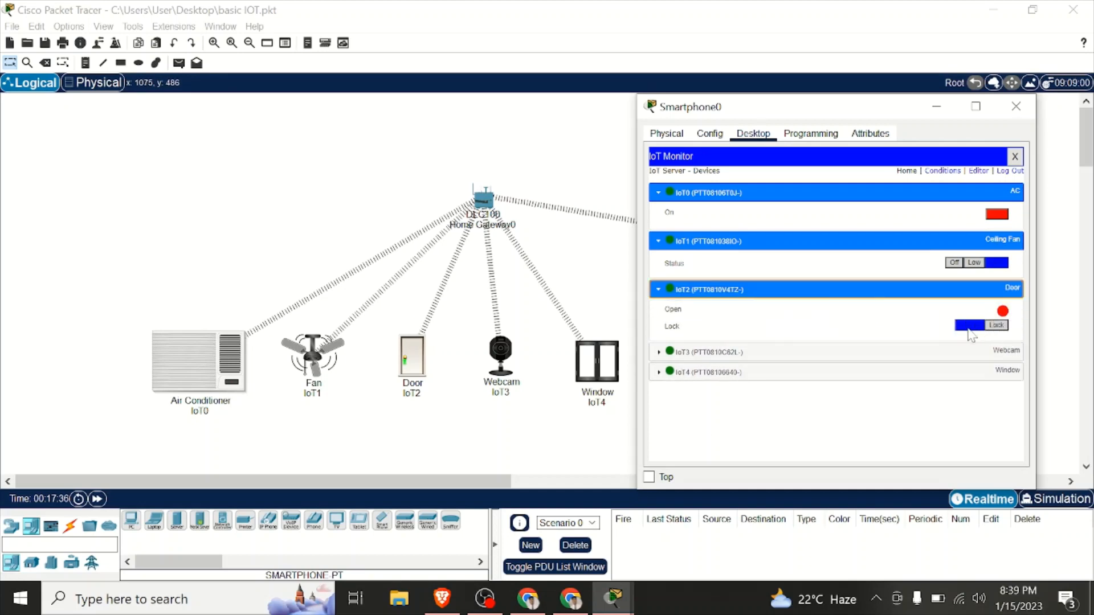
pyautogui.click(992, 328)
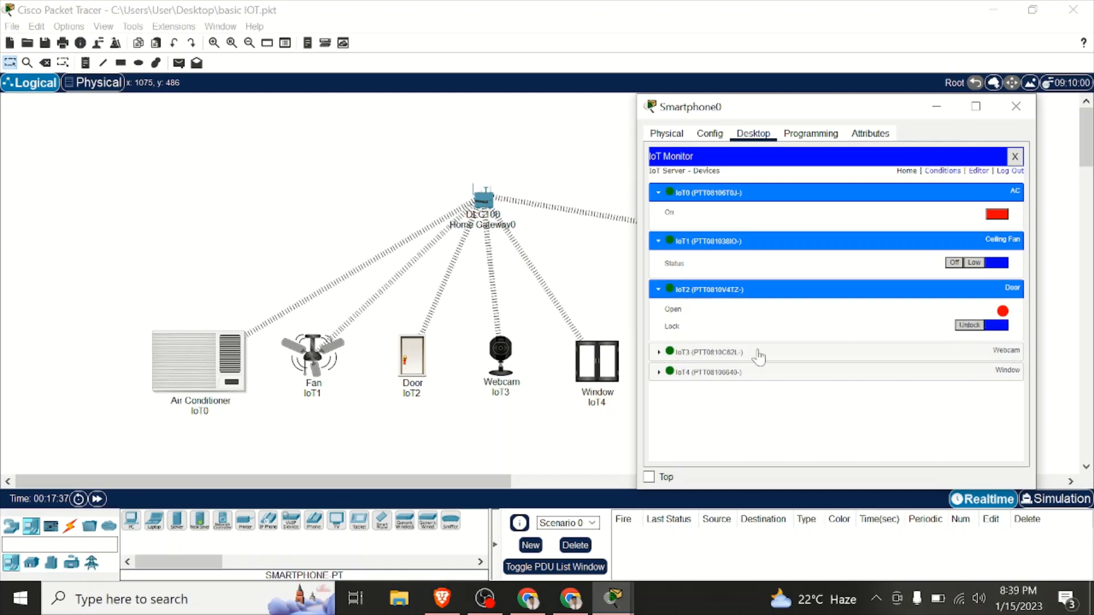
pyautogui.click(967, 329)
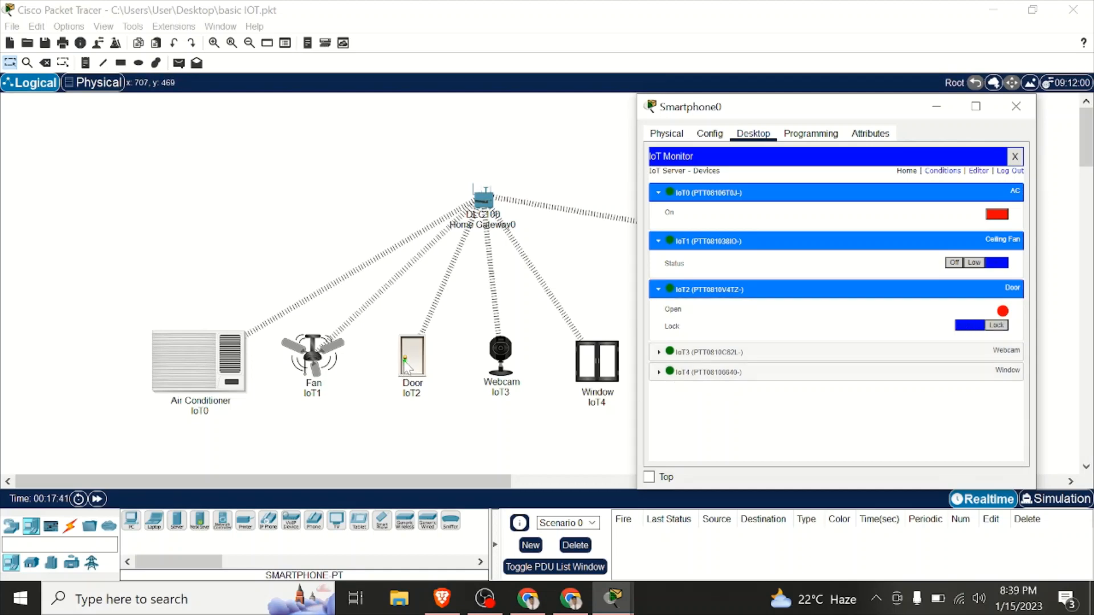
# Step: Turn on the webcam, switch the window on and off, and turn the webcam off before returning to the workspace
pyautogui.click(929, 358)
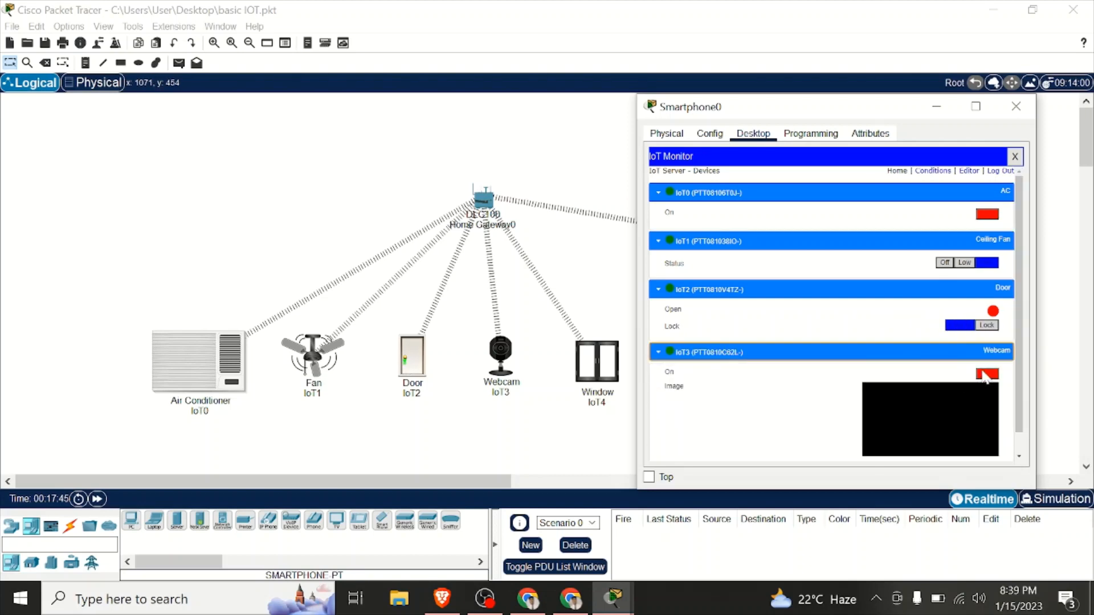
pyautogui.click(986, 374)
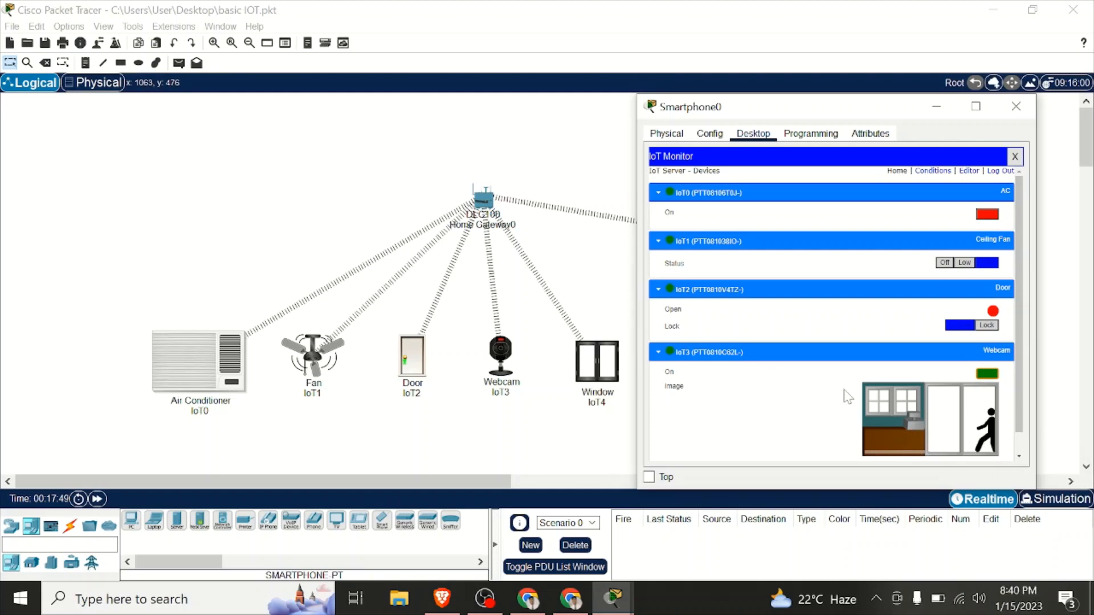
pyautogui.scroll(-1, 833, 373)
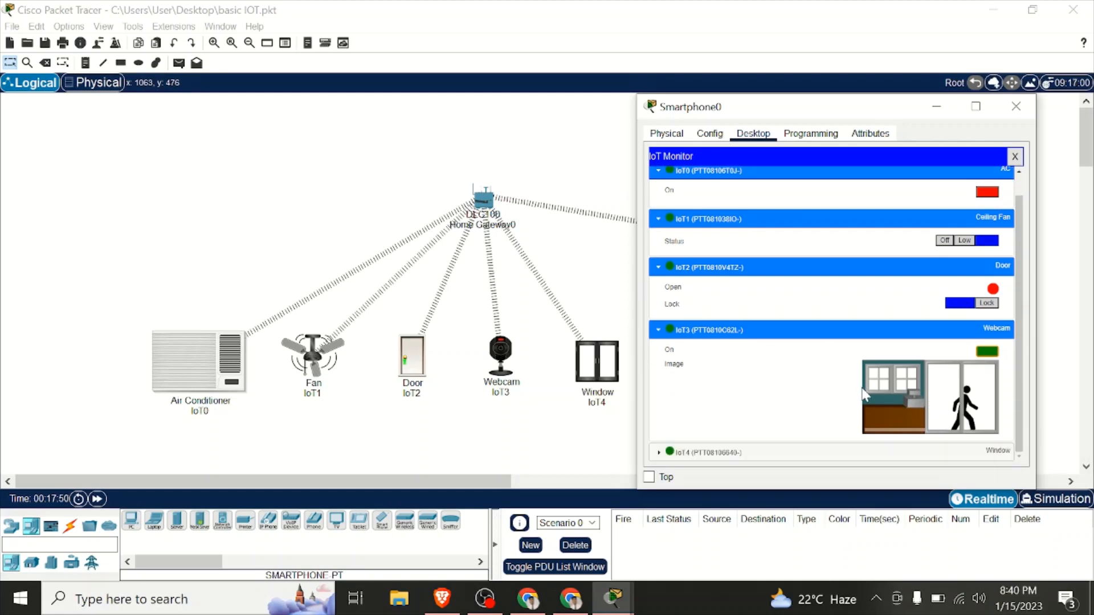
pyautogui.scroll(-1, 806, 361)
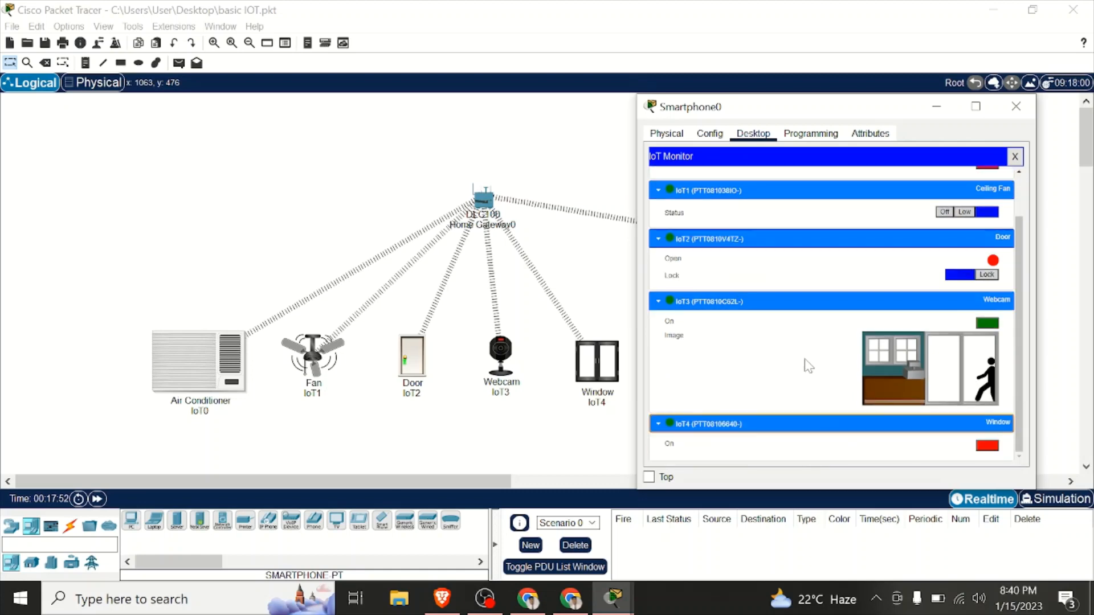
pyautogui.click(988, 447)
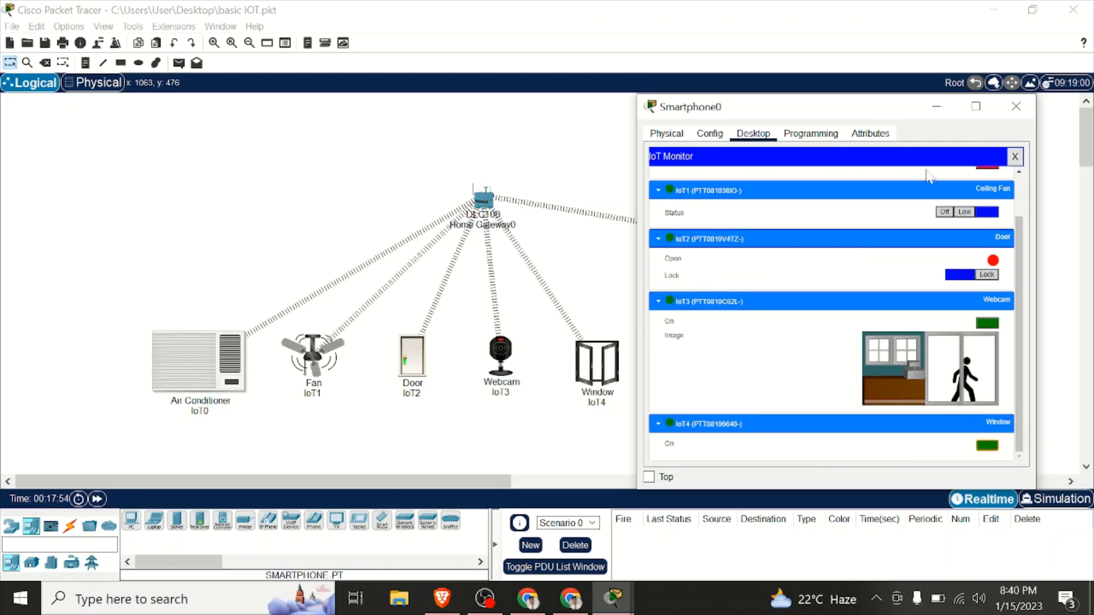
pyautogui.click(988, 448)
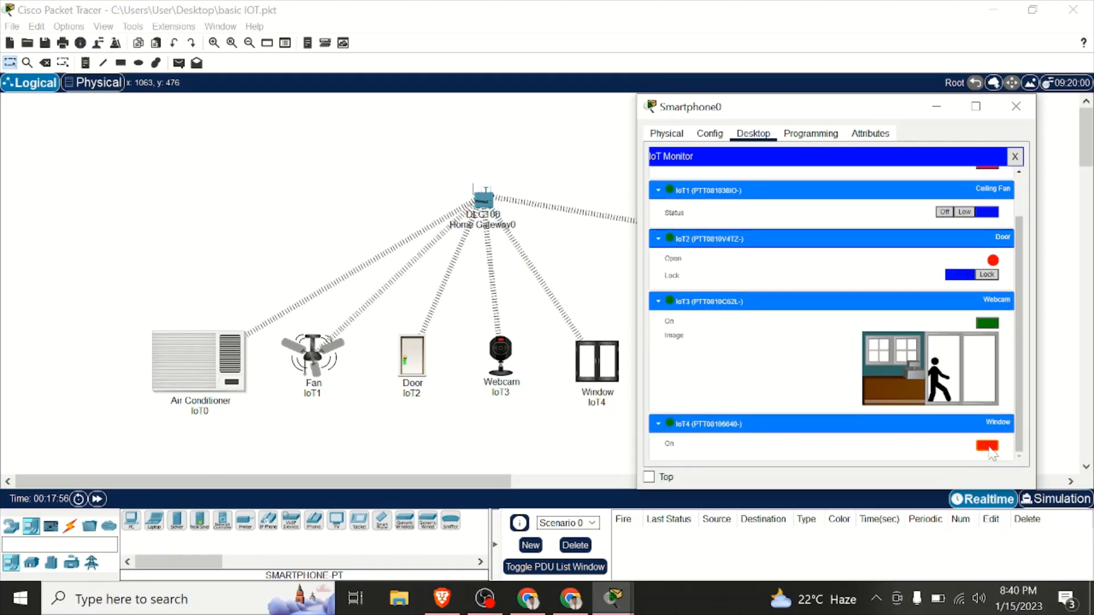
pyautogui.click(983, 326)
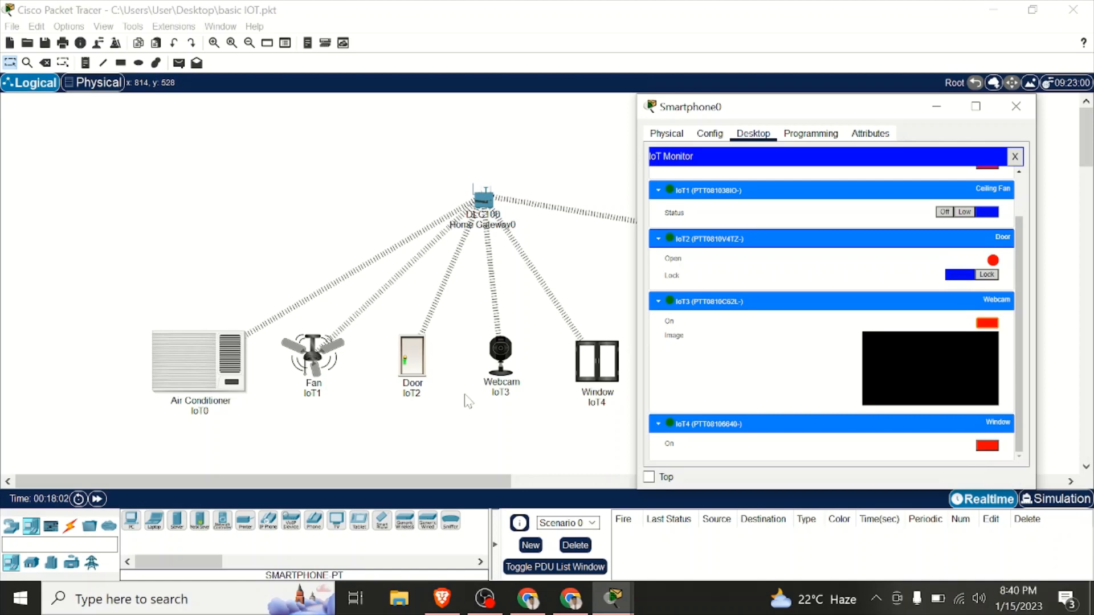
pyautogui.click(279, 473)
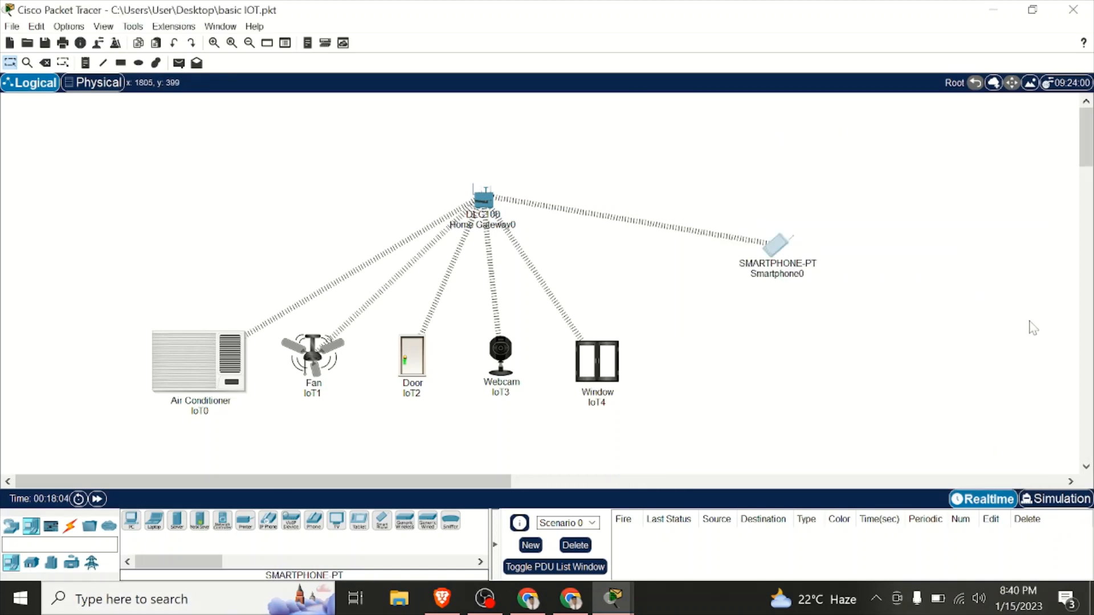